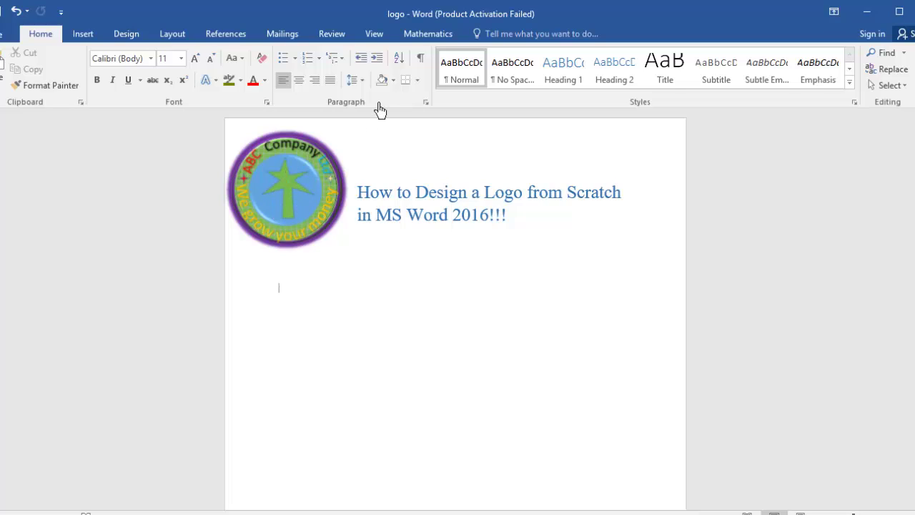
- Draw a circle about 1.92 inches across below the heading using the flowchart Connector shape
click(83, 35)
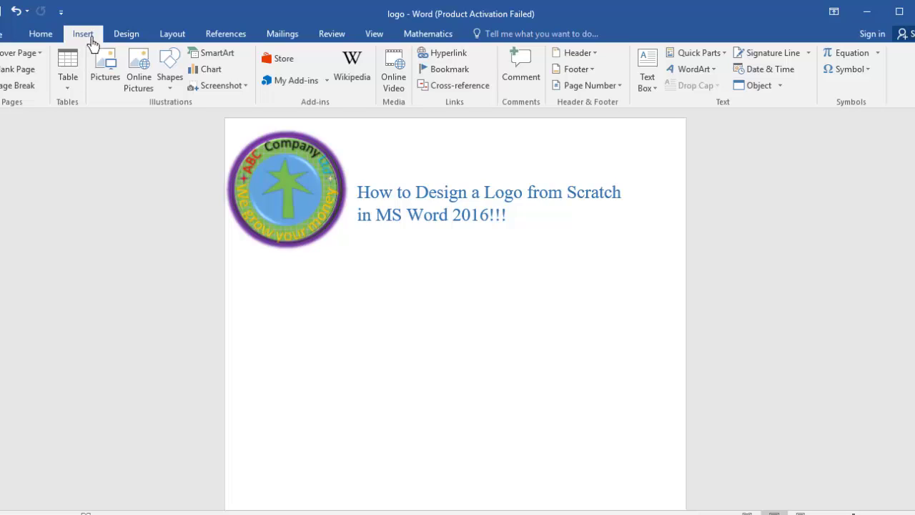
click(166, 73)
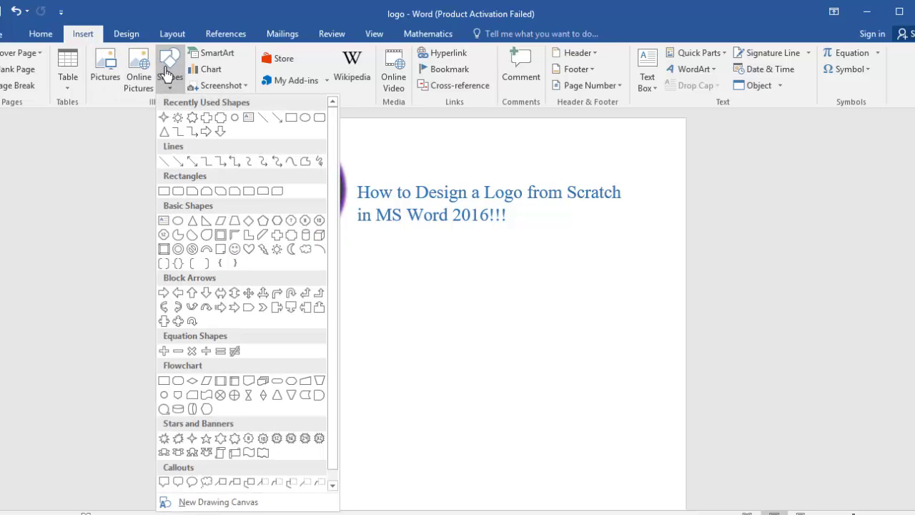
click(164, 397)
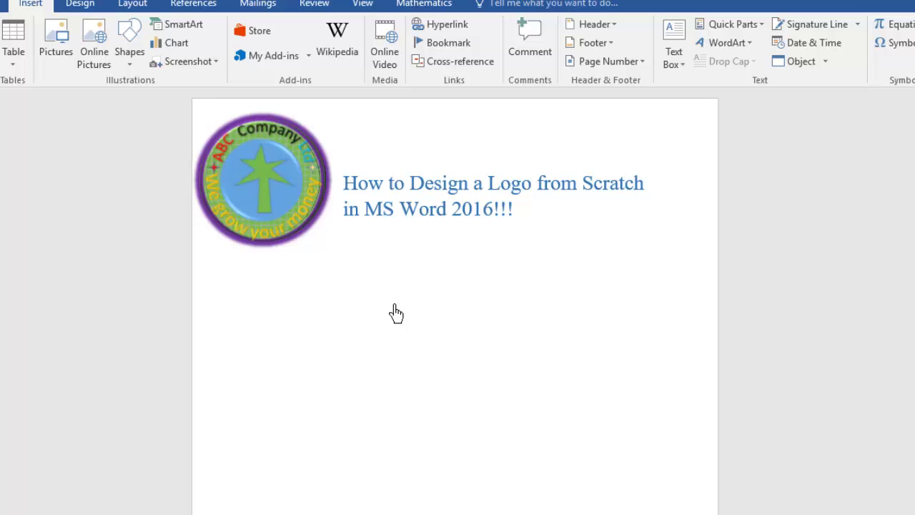
drag(393, 305, 435, 365)
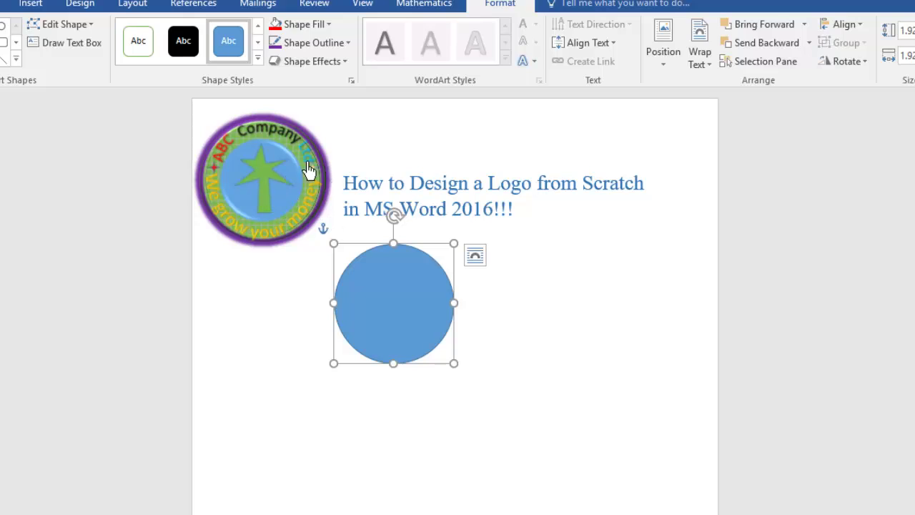
- Apply the third preset shape effect to the blue circle for a glossy, bevelled edge, and deselect it
click(345, 72)
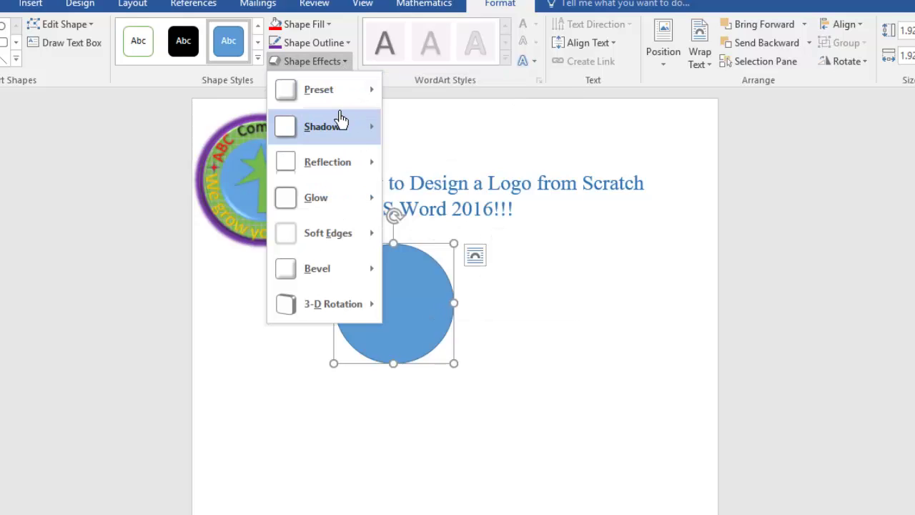
mouse_move(337, 123)
mouse_move(350, 101)
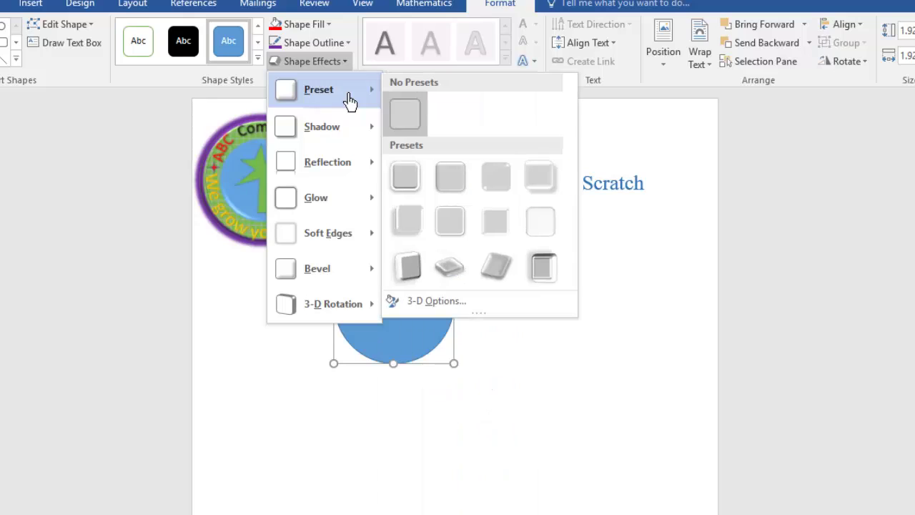
click(508, 180)
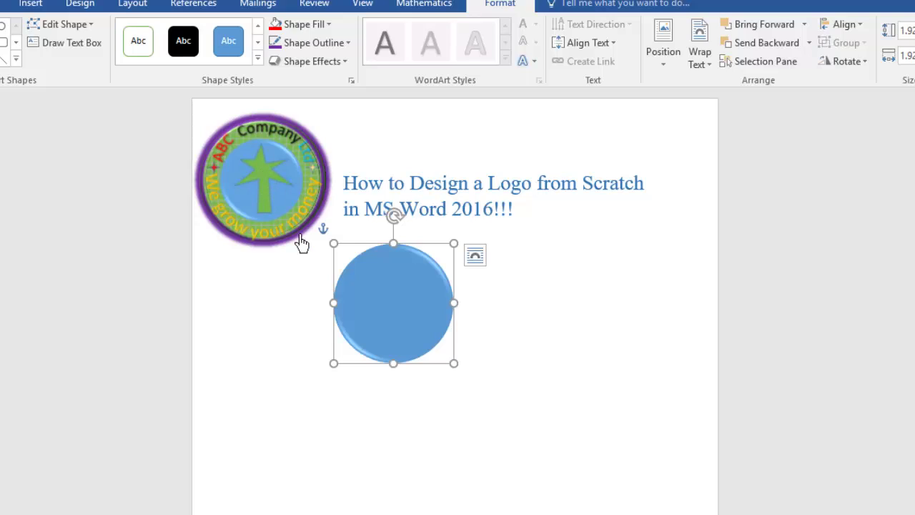
click(567, 382)
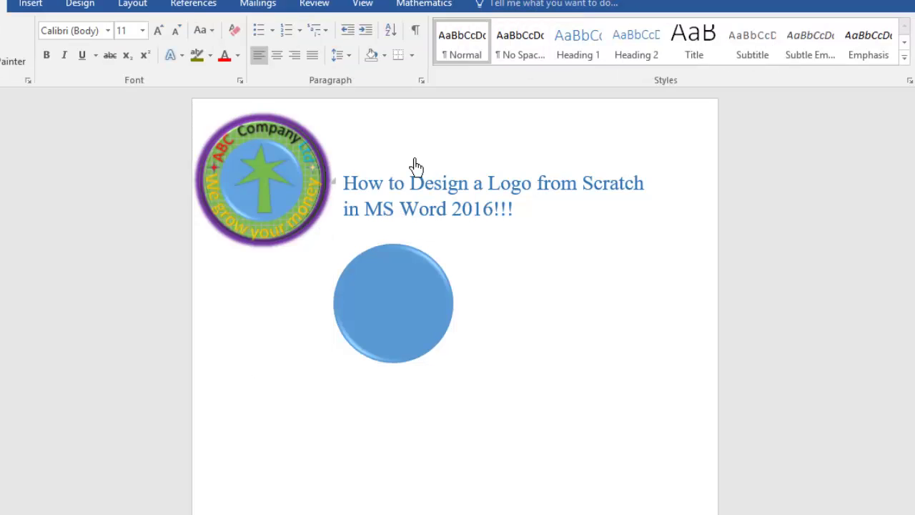
- Draw a 7-point star about 1.3 inches wide on top of the blue circle
click(33, 6)
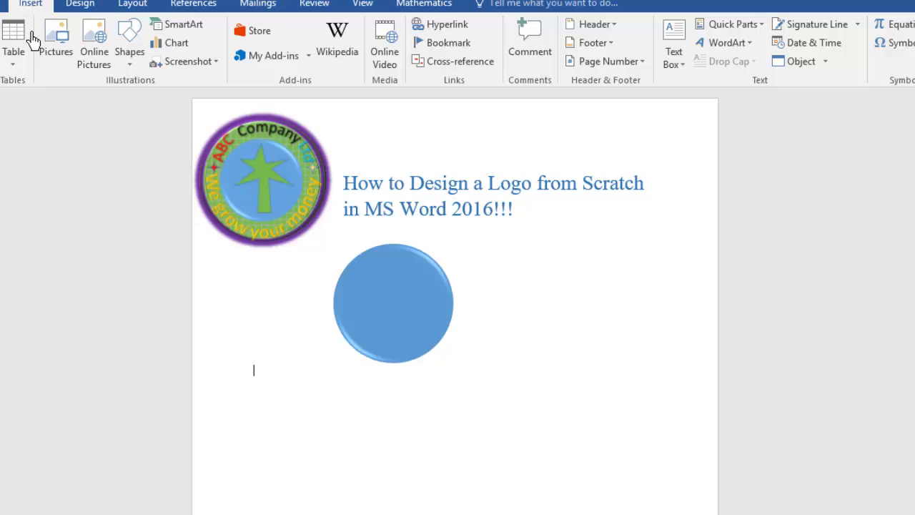
click(129, 65)
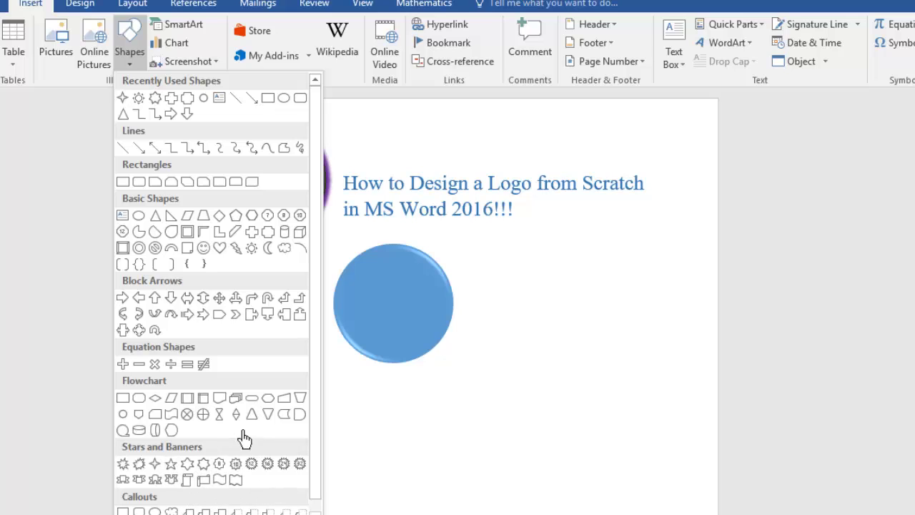
click(203, 466)
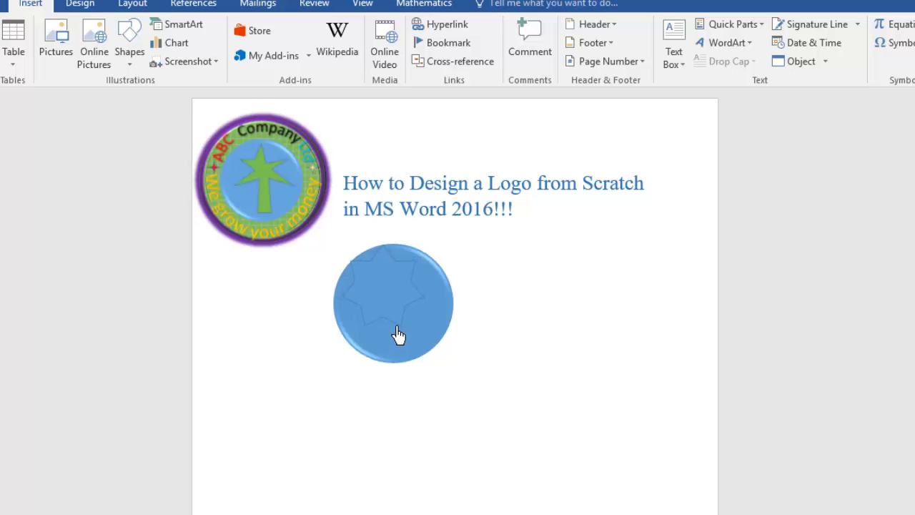
click(398, 335)
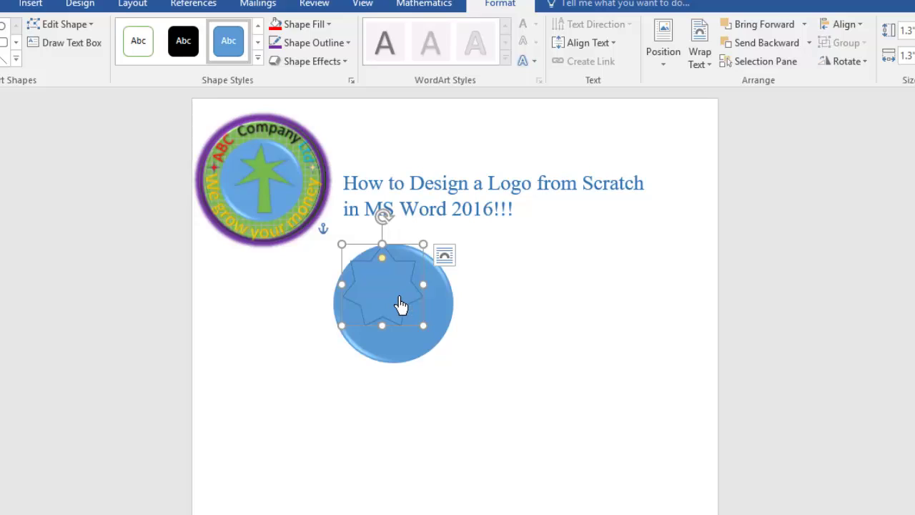
- Centre the star within the blue circle and fill it with the theme green
drag(400, 305, 410, 316)
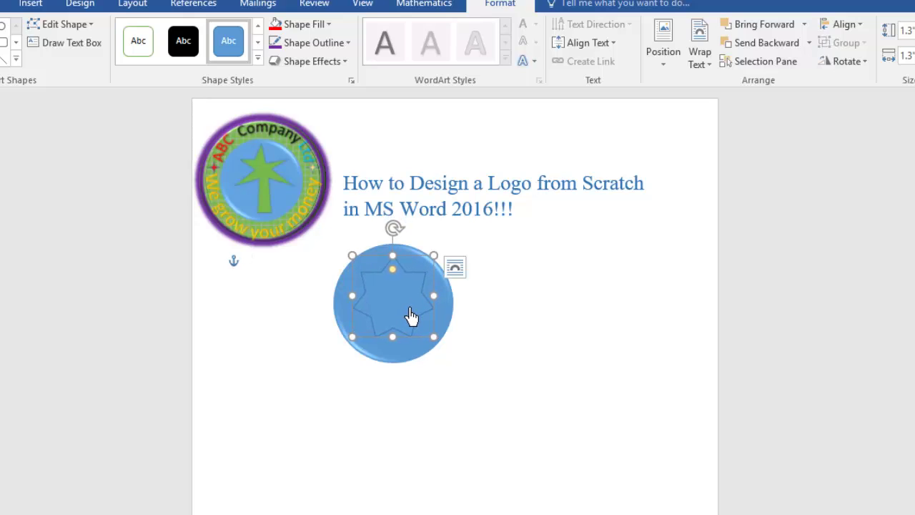
click(329, 26)
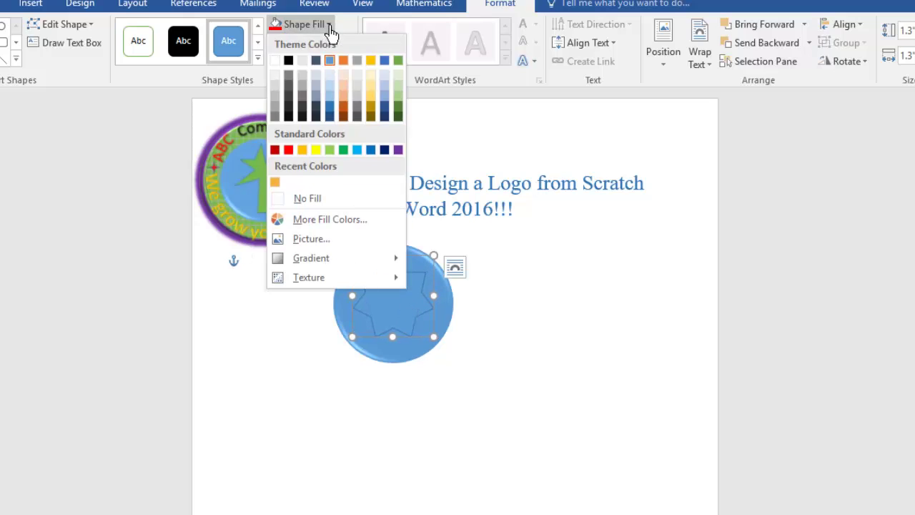
click(398, 62)
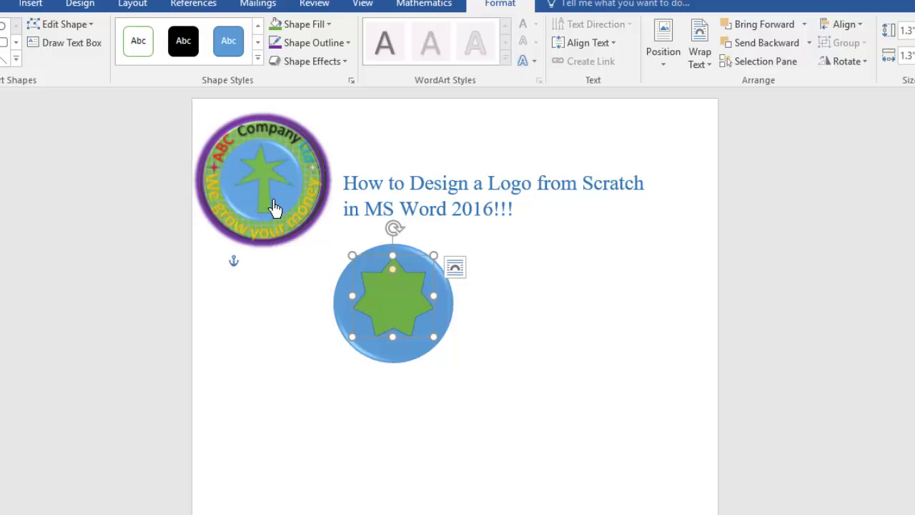
- Edit the star's points, pulling the two lower inner points toward the centre and flattening the base to form a palm trunk
click(91, 27)
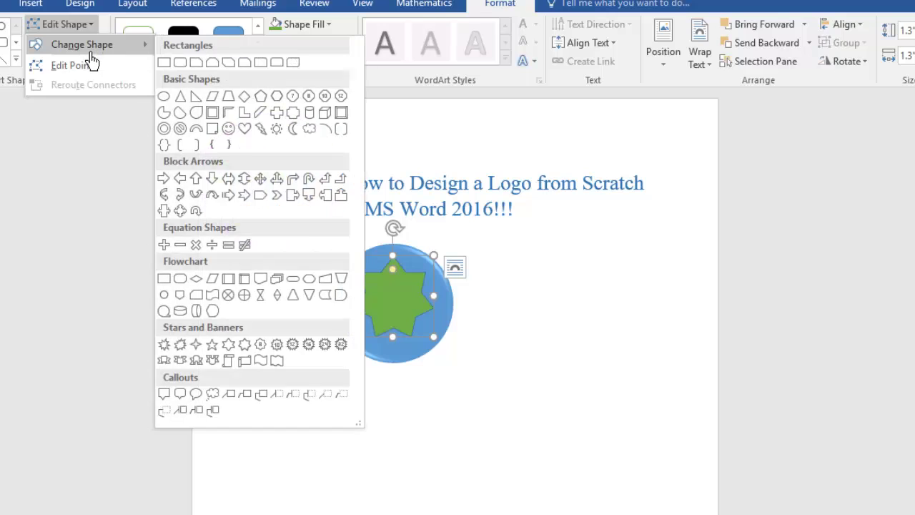
click(90, 67)
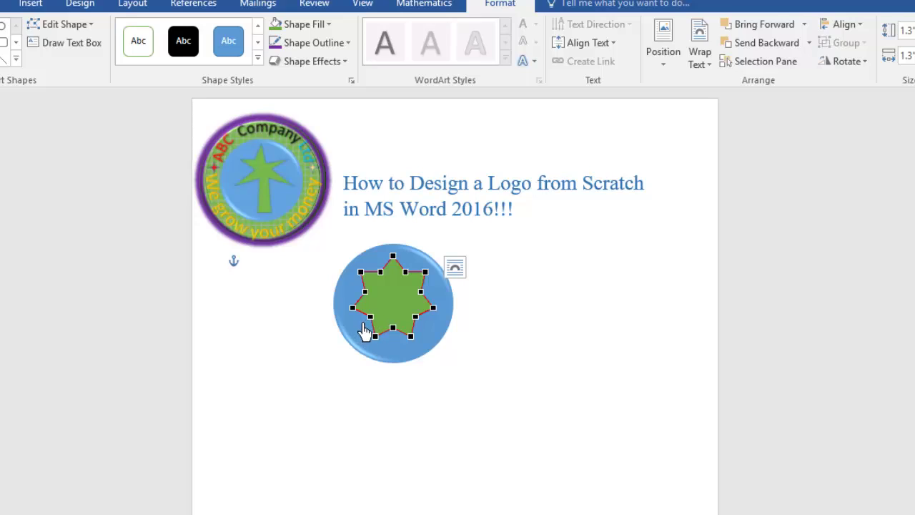
drag(370, 323, 390, 303)
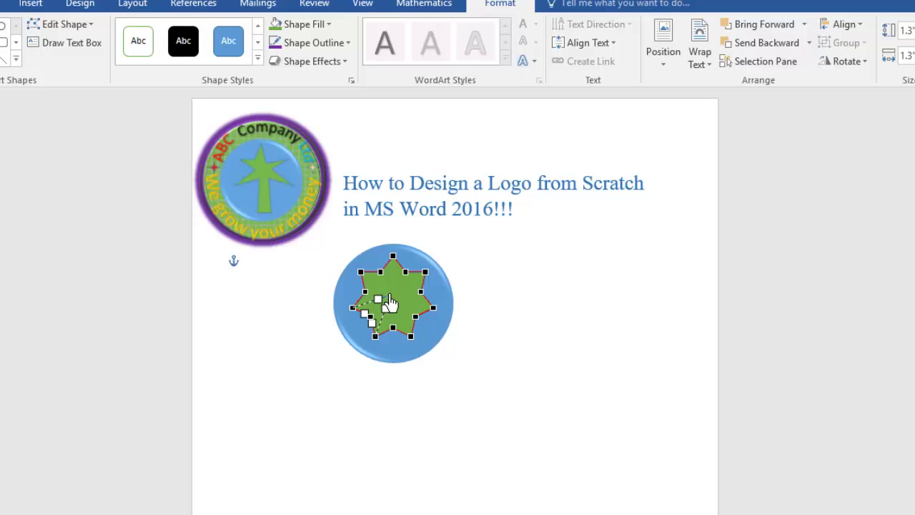
drag(389, 304, 389, 303)
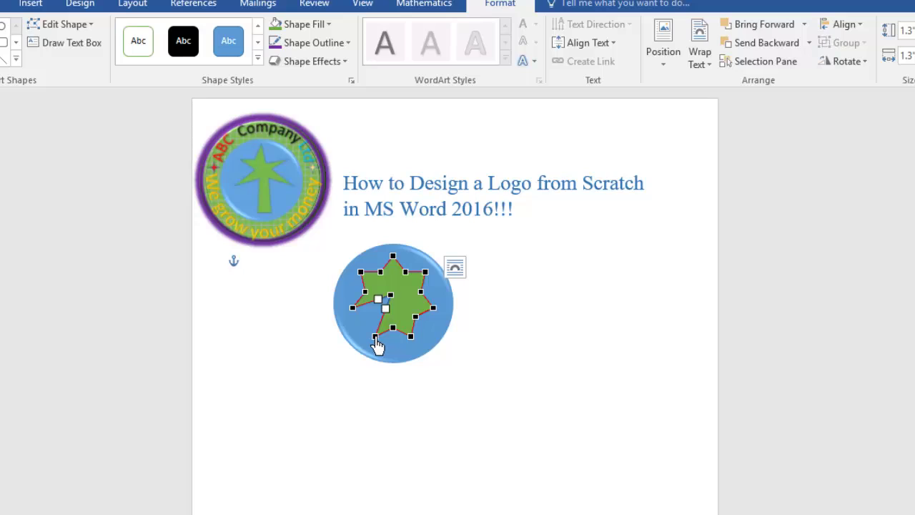
drag(377, 343, 386, 348)
drag(415, 318, 403, 298)
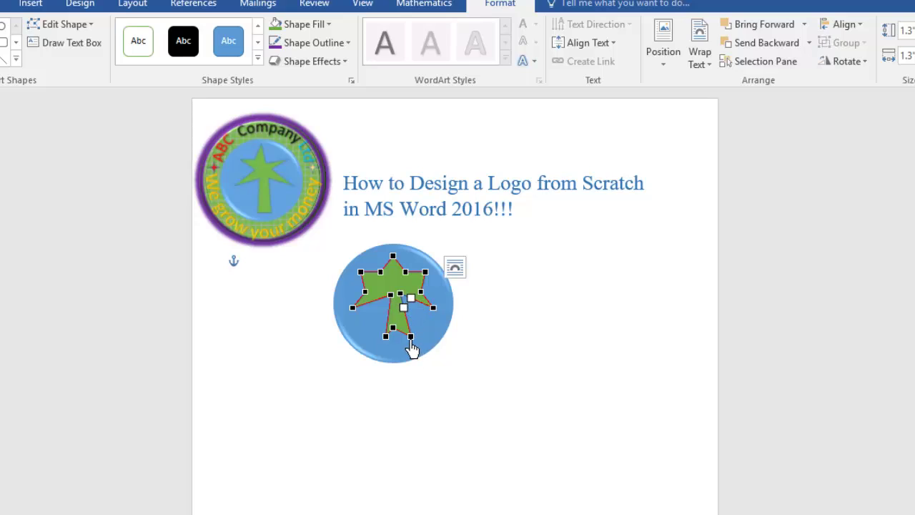
mouse_move(411, 341)
mouse_down()
mouse_move(409, 354)
mouse_move(396, 341)
mouse_up()
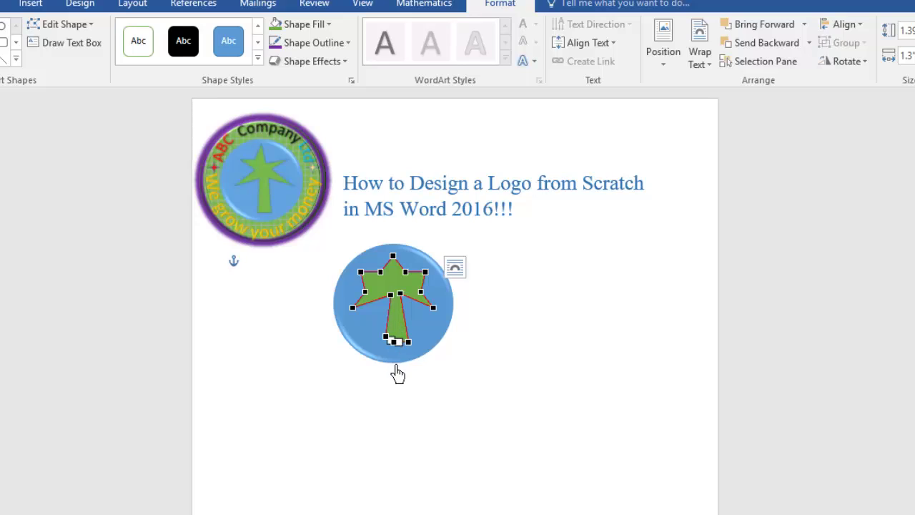
drag(387, 343, 388, 345)
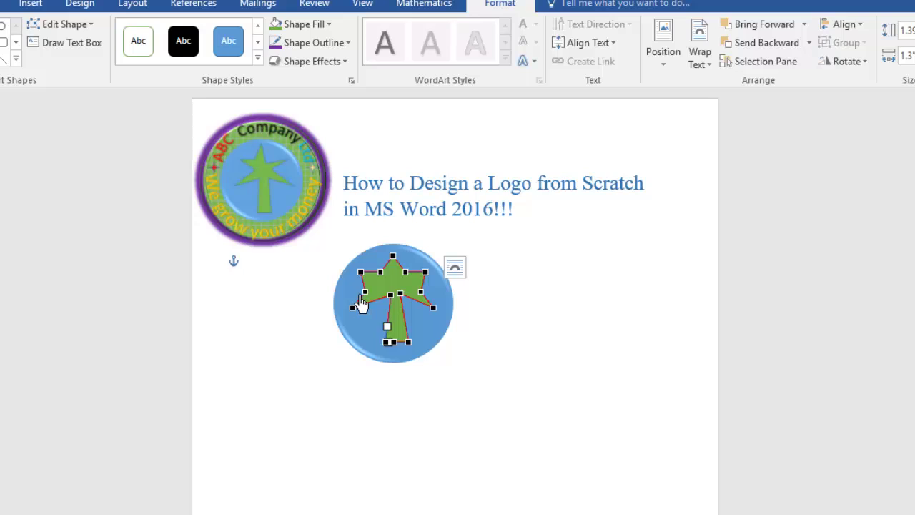
- Shape the palm leaves by pulling the star's side and upper-right inner points inward and raising its top tip slightly
drag(366, 300, 392, 296)
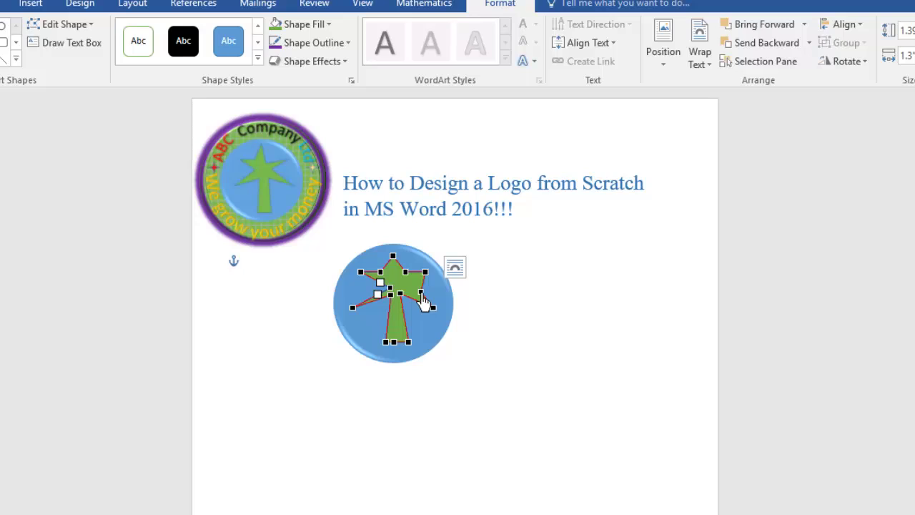
click(421, 294)
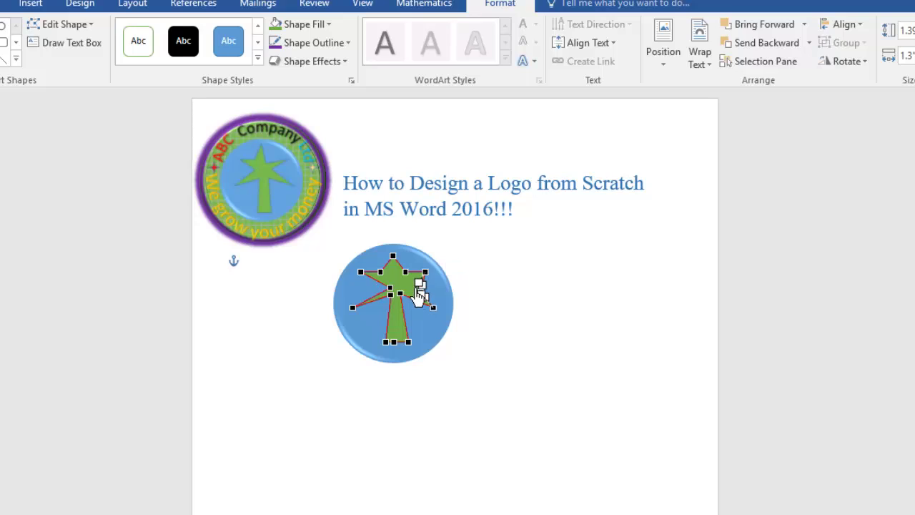
click(394, 295)
click(384, 281)
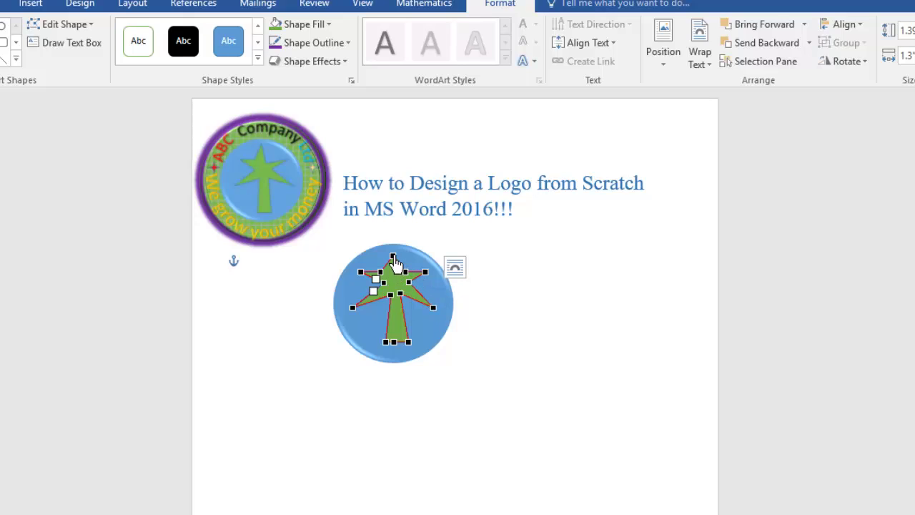
click(393, 256)
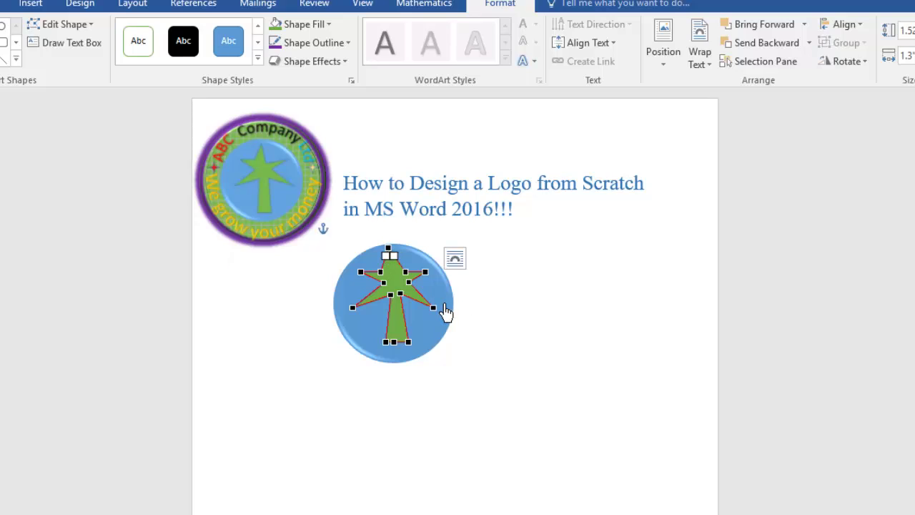
click(405, 273)
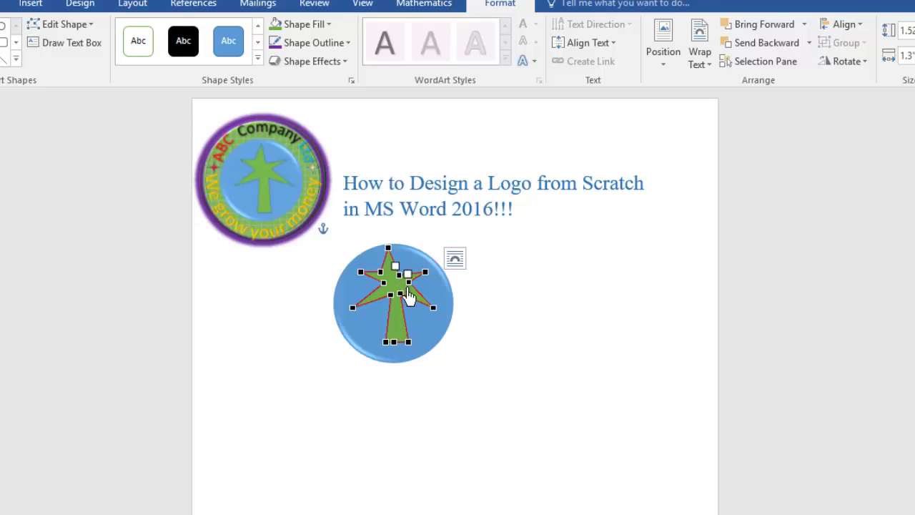
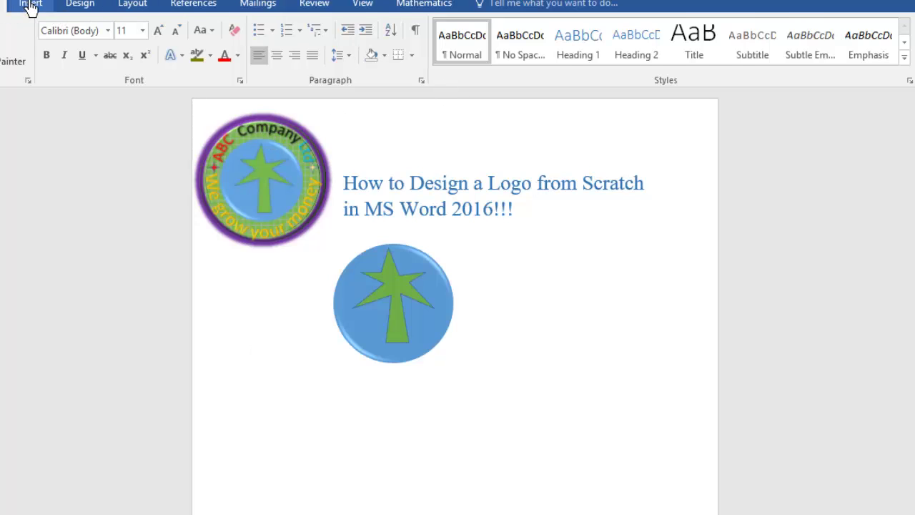
- Draw a large circle about 3.27 inches across beside the palm emblem and set its fill to No Fill
click(30, 8)
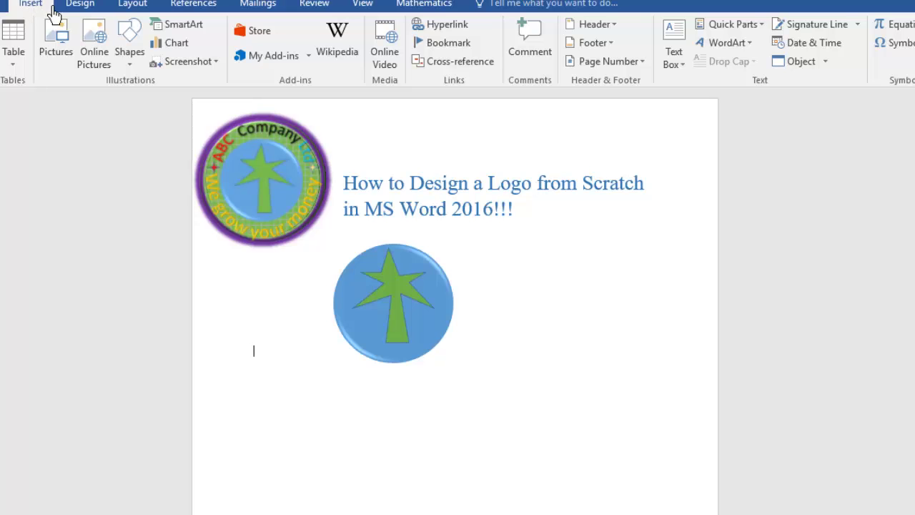
click(135, 61)
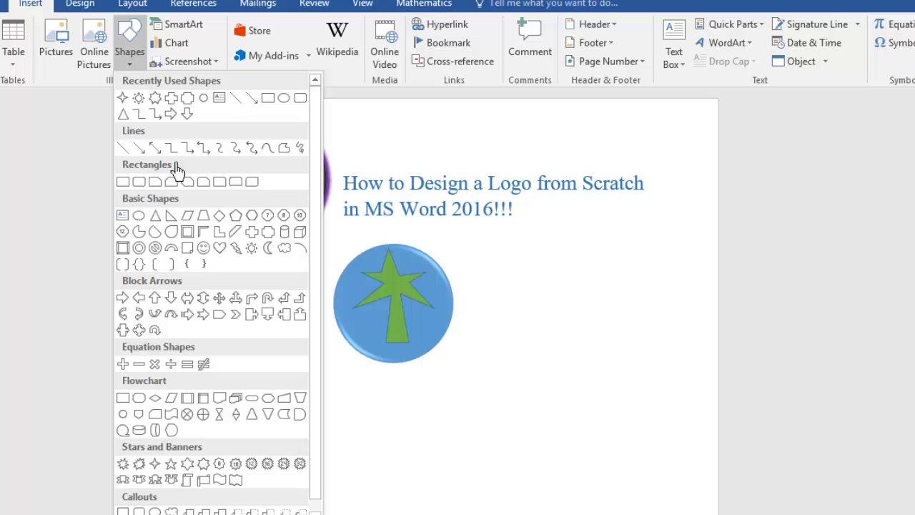
click(203, 101)
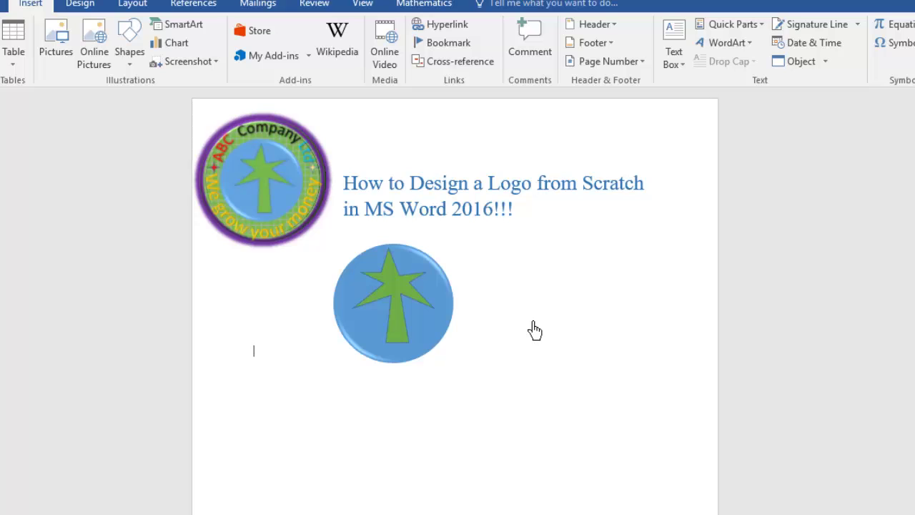
drag(535, 337, 574, 431)
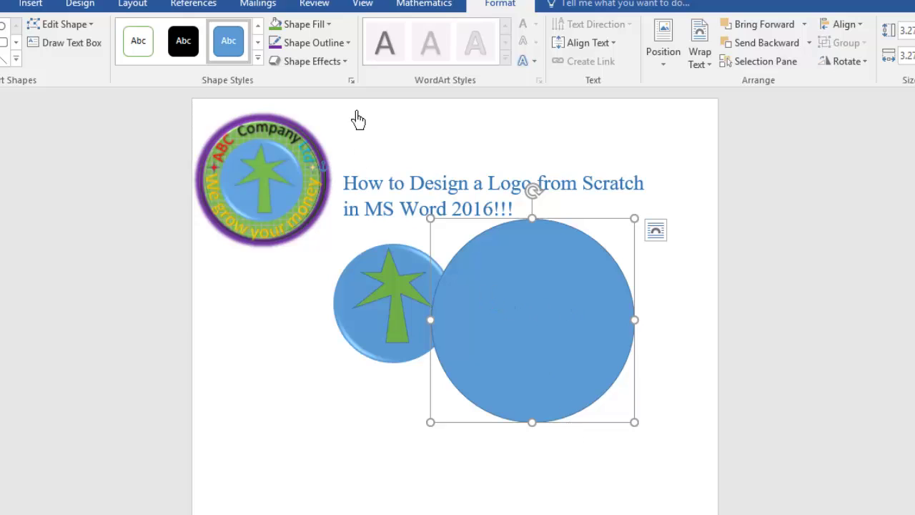
click(333, 30)
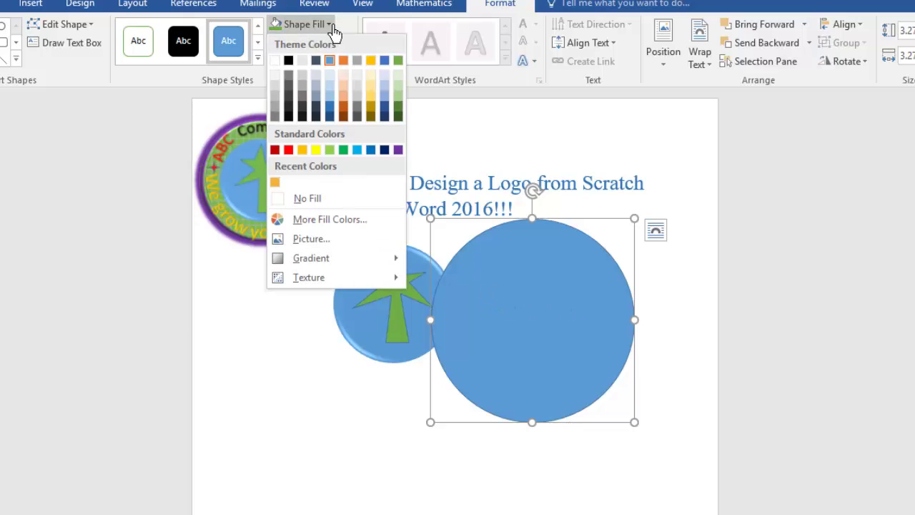
click(300, 200)
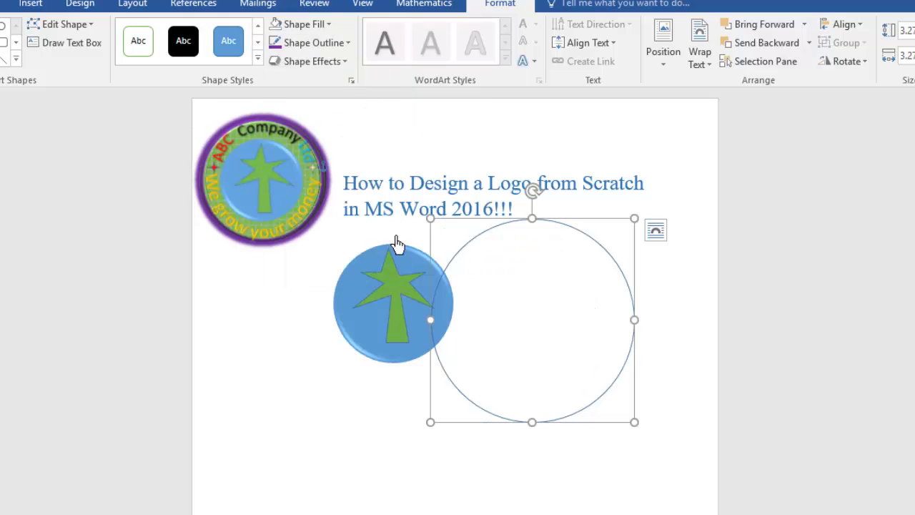
- Give the large circle a standard purple outline with a weight of 4½ pt
click(327, 28)
click(340, 33)
click(344, 44)
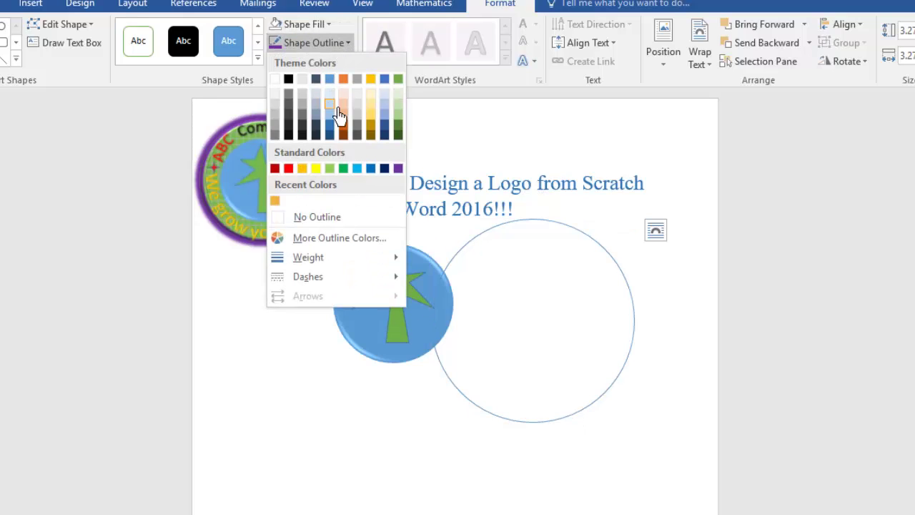
click(398, 168)
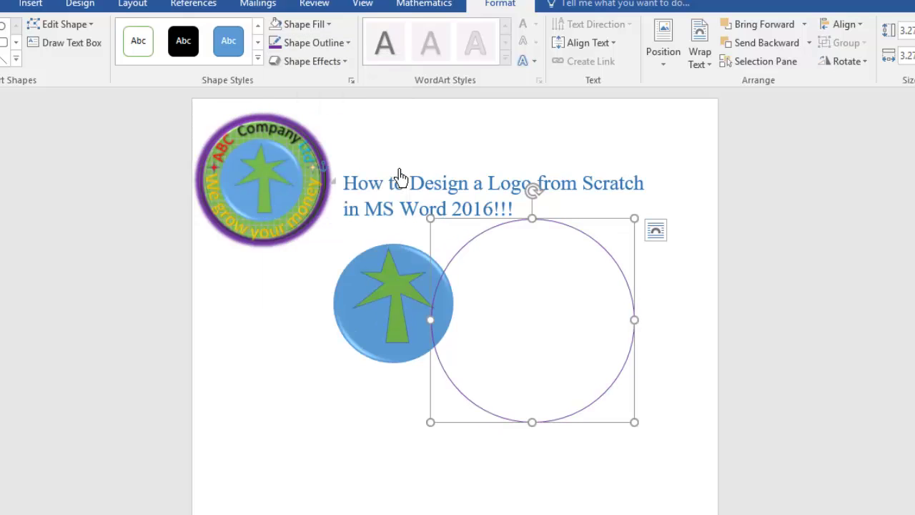
click(350, 49)
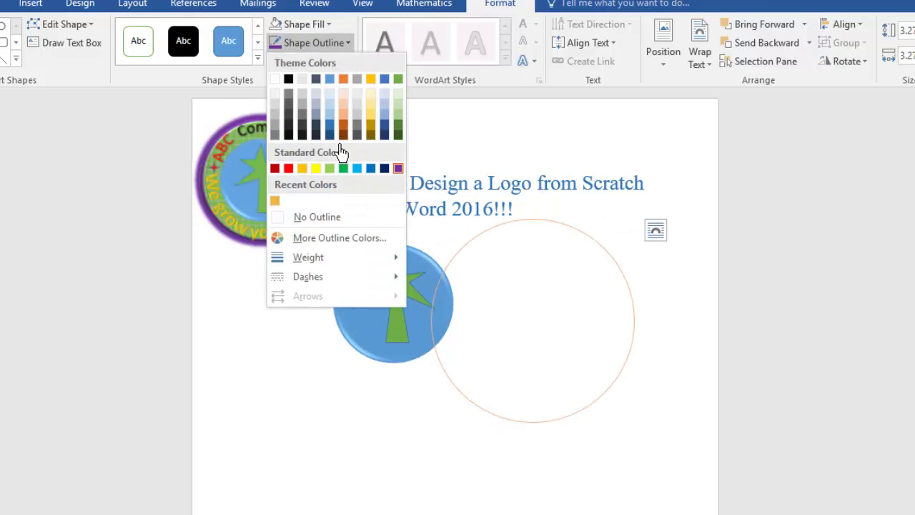
mouse_move(369, 267)
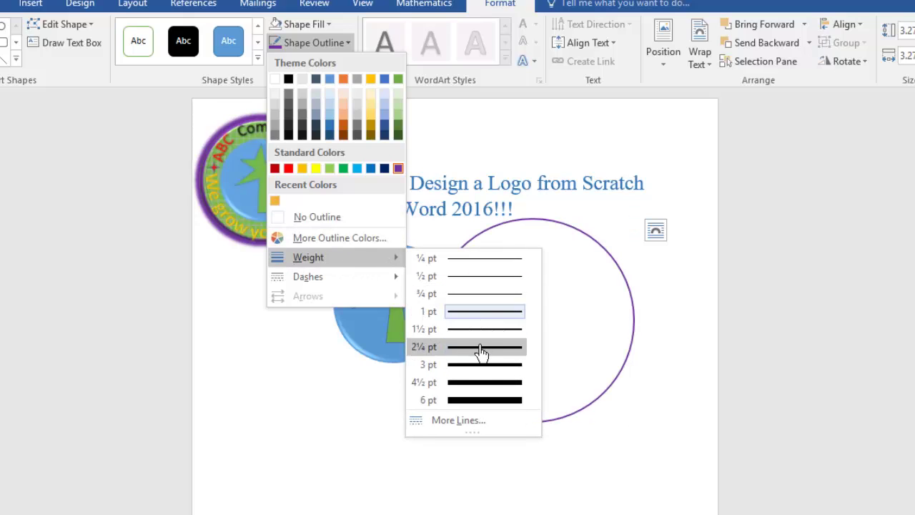
click(485, 384)
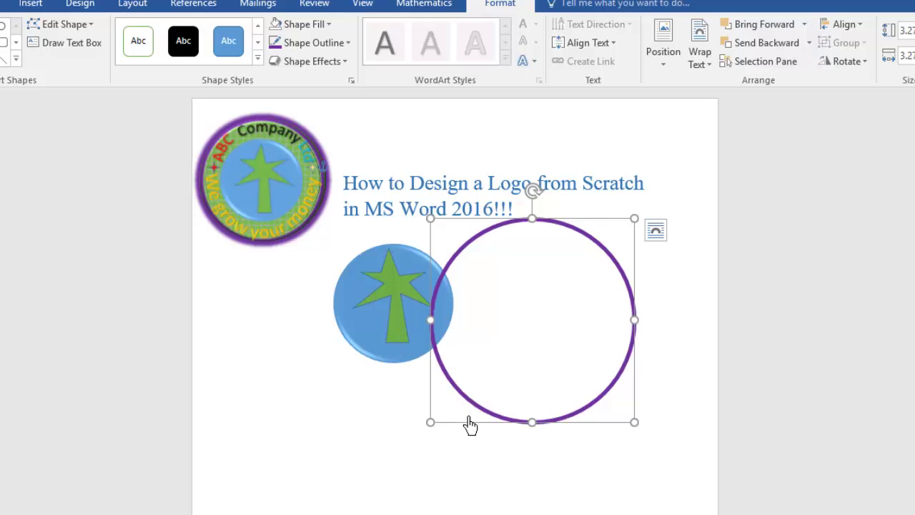
- Move the large purple ring around the palm emblem so that the blue circle sits at its centre
drag(468, 427, 330, 408)
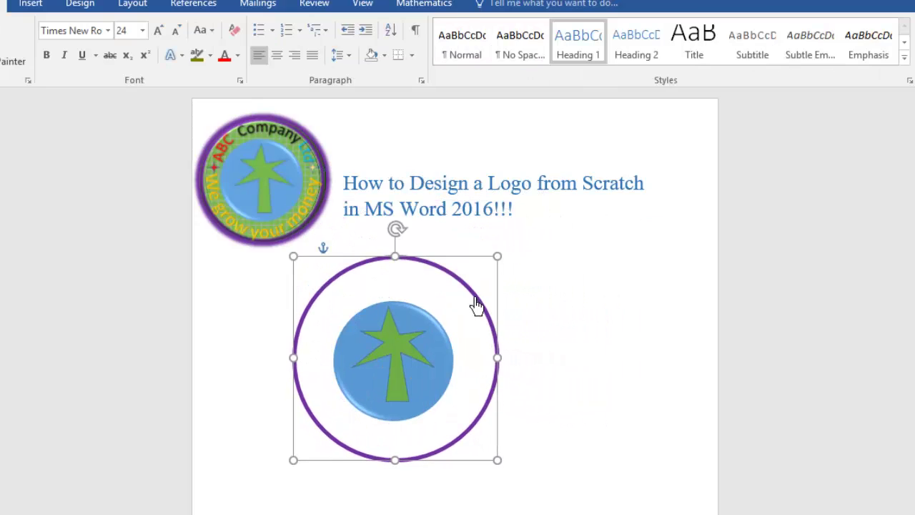
drag(475, 304, 474, 307)
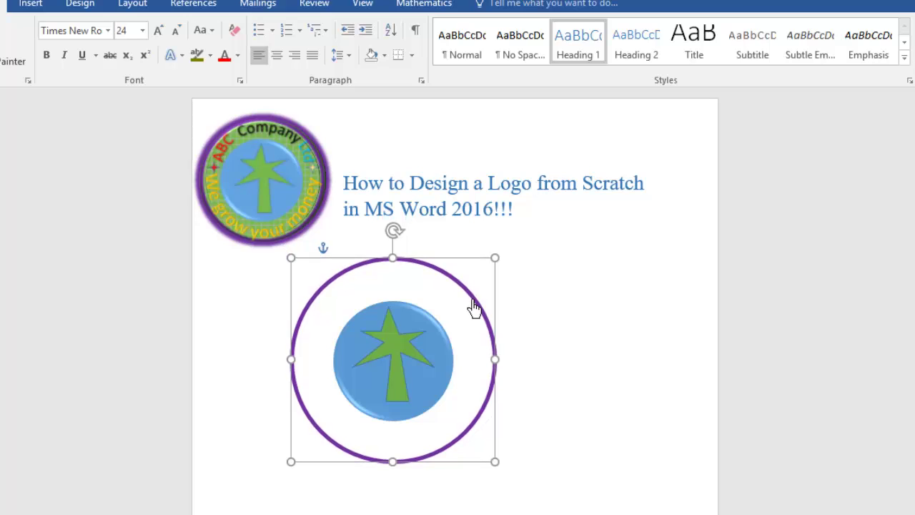
click(558, 334)
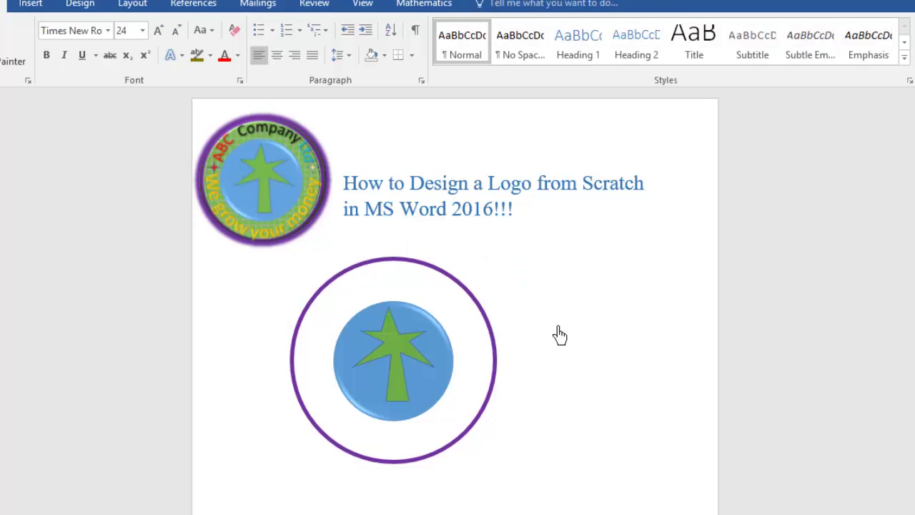
click(494, 382)
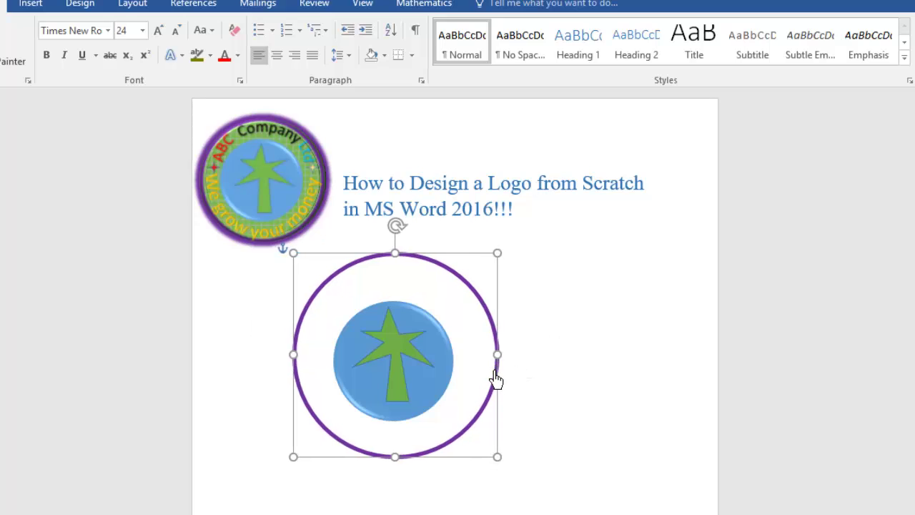
click(650, 371)
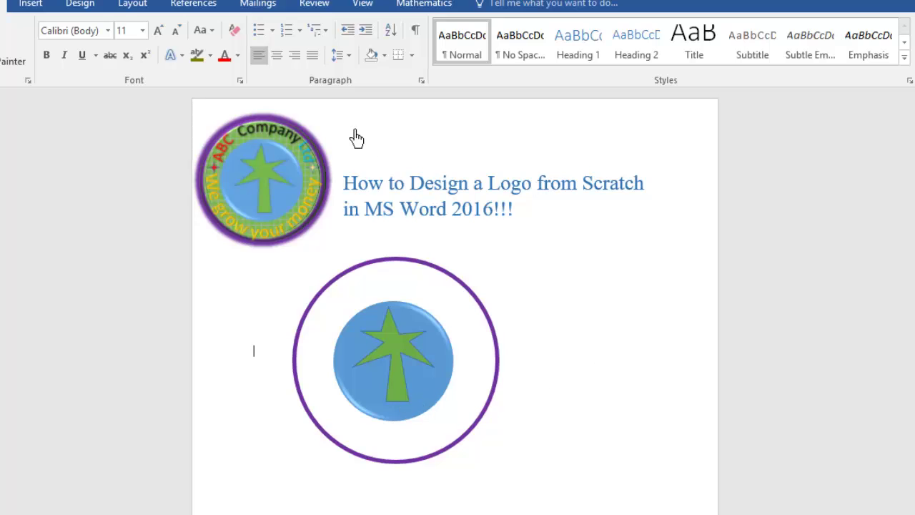
- Insert WordArt in the plain black fill style with the text "ABC Company Ltd"
click(31, 4)
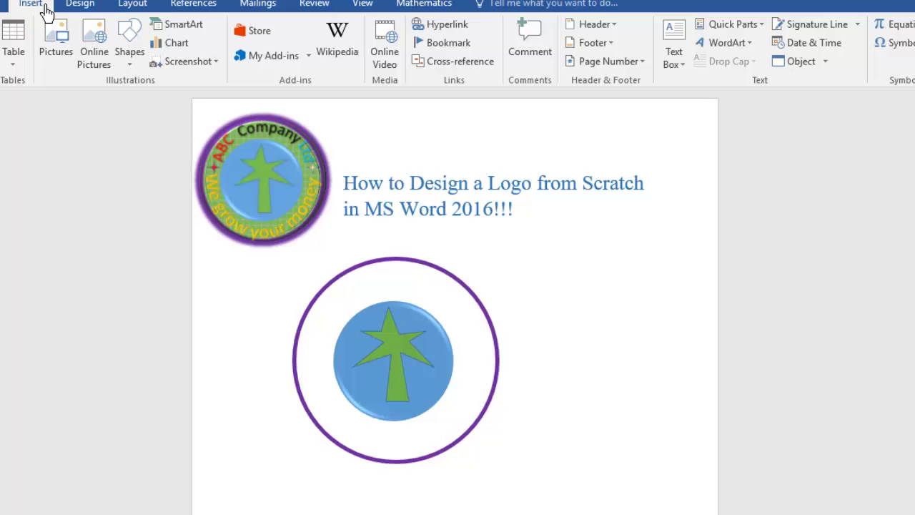
click(749, 44)
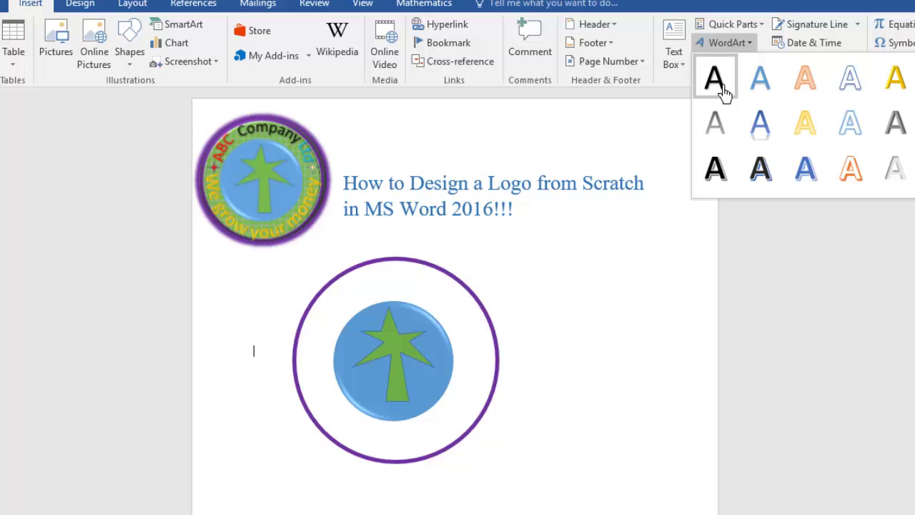
click(722, 91)
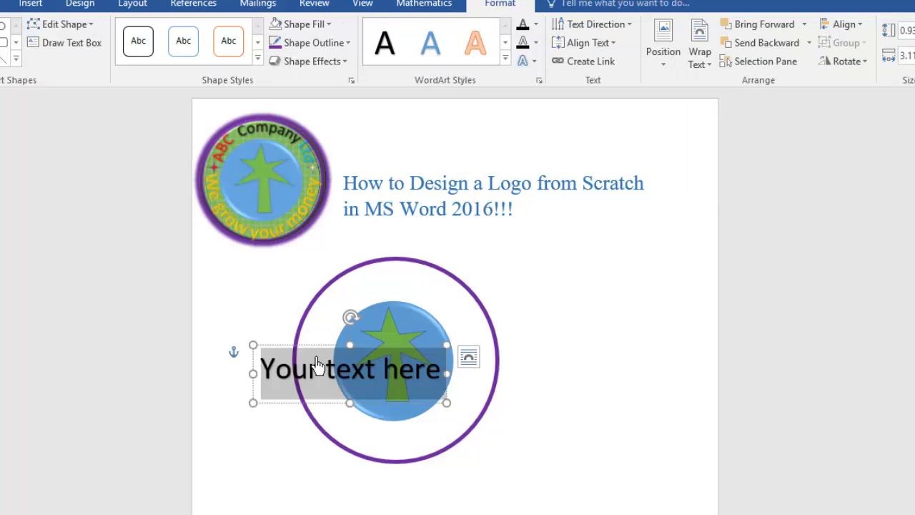
text(ABC )
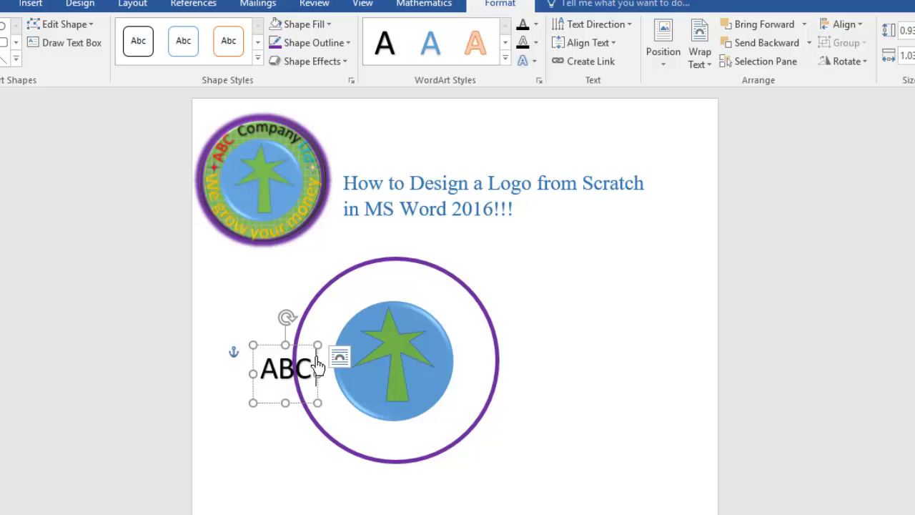
text(C)
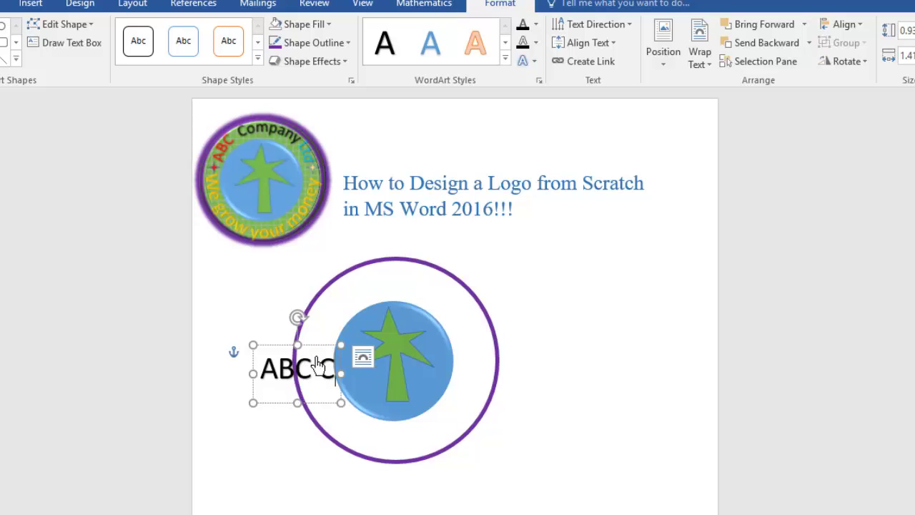
text(ompan)
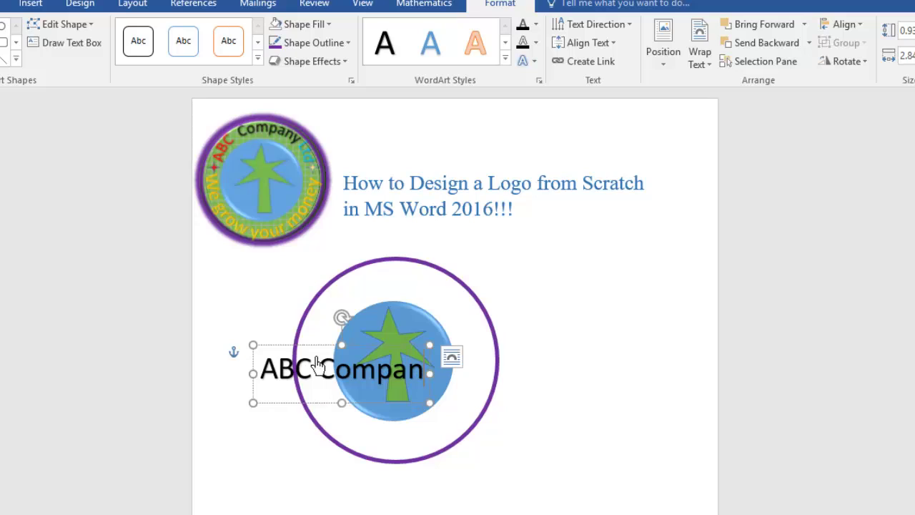
text(y L)
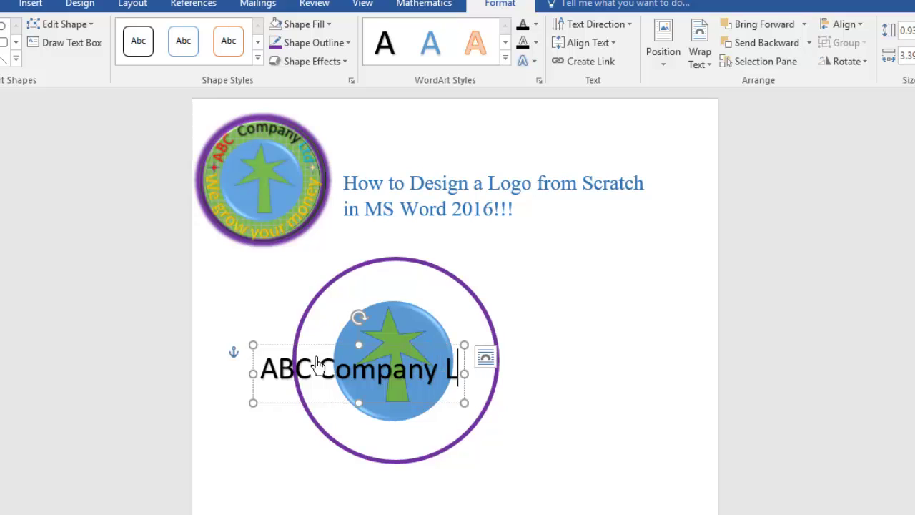
text(t)
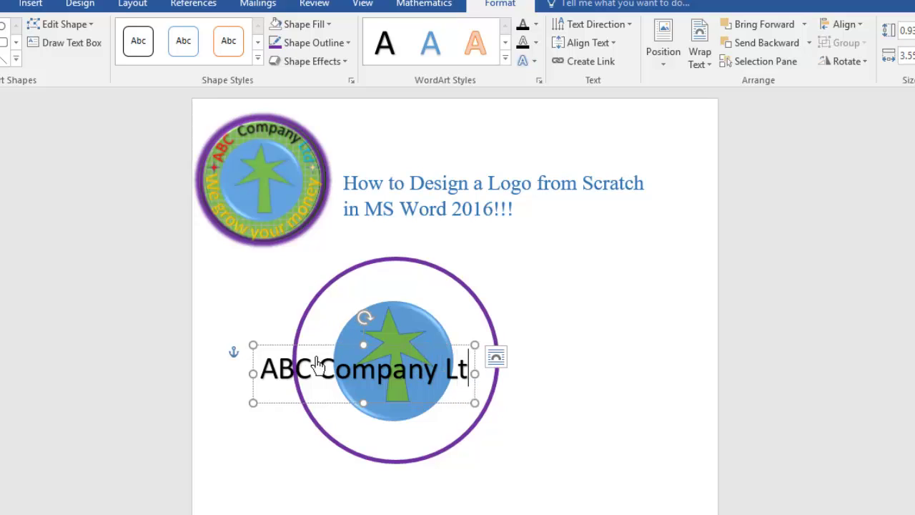
text(d)
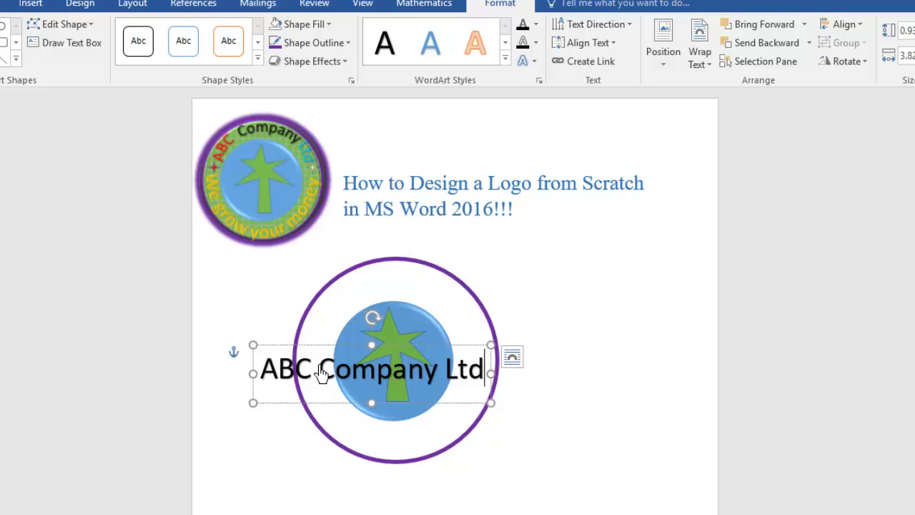
- Colour the word "ABC" standard red and the word "Ltd" standard dark red in the company name WordArt
drag(312, 372, 259, 374)
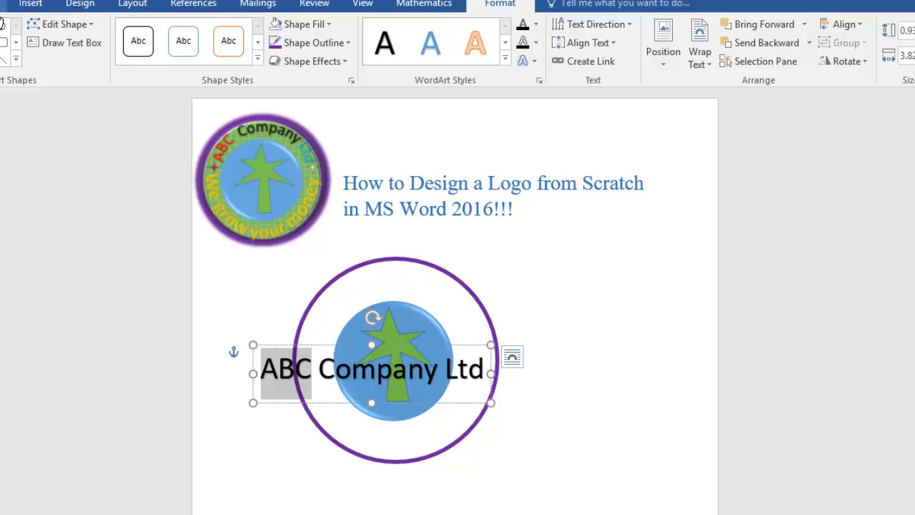
click(0, 5)
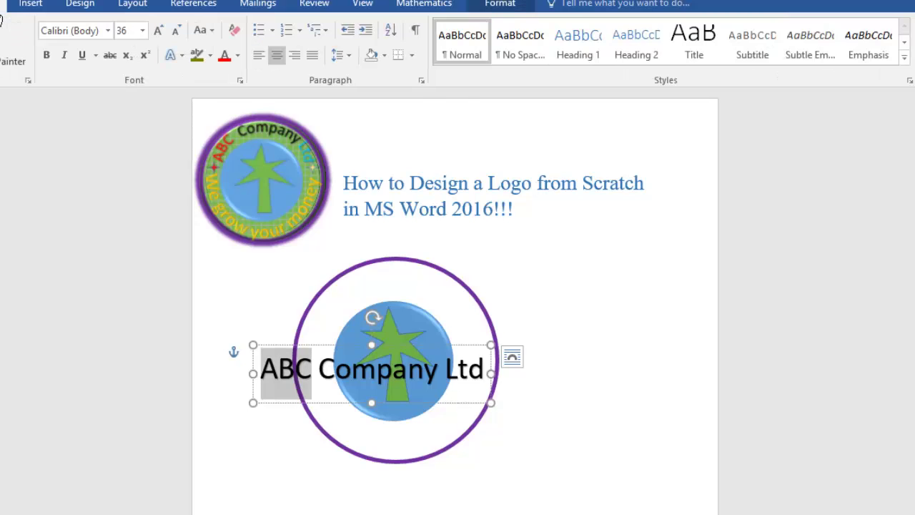
click(238, 56)
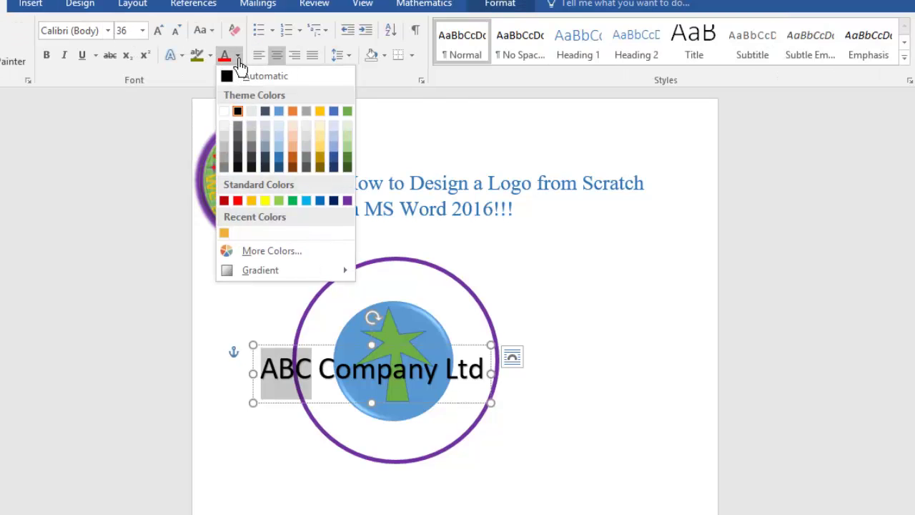
click(238, 201)
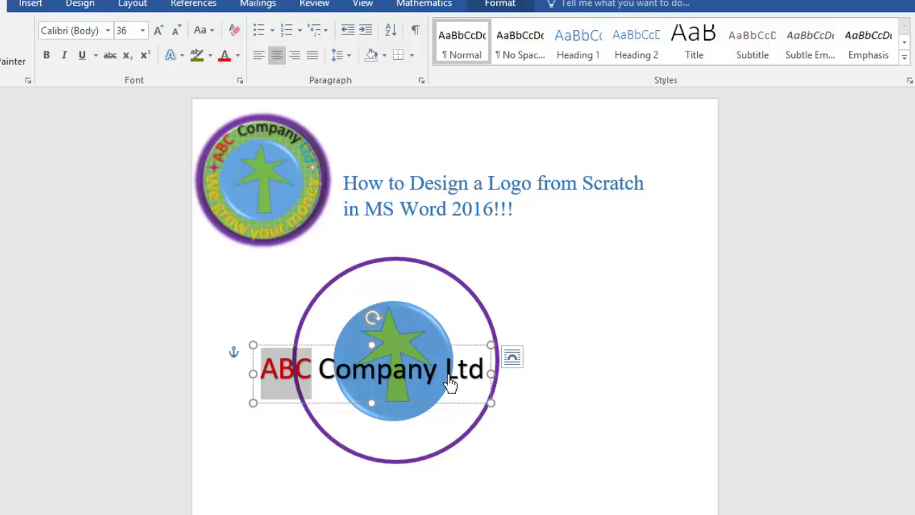
drag(447, 383, 490, 386)
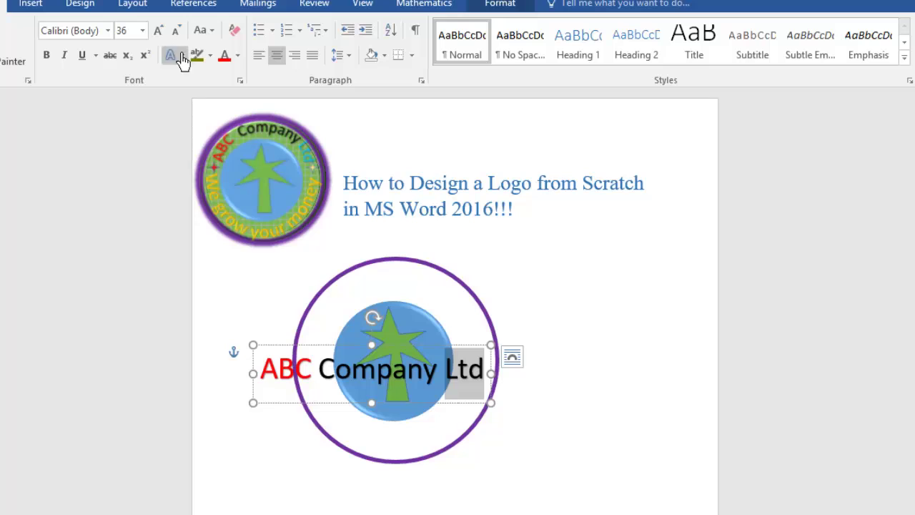
click(238, 57)
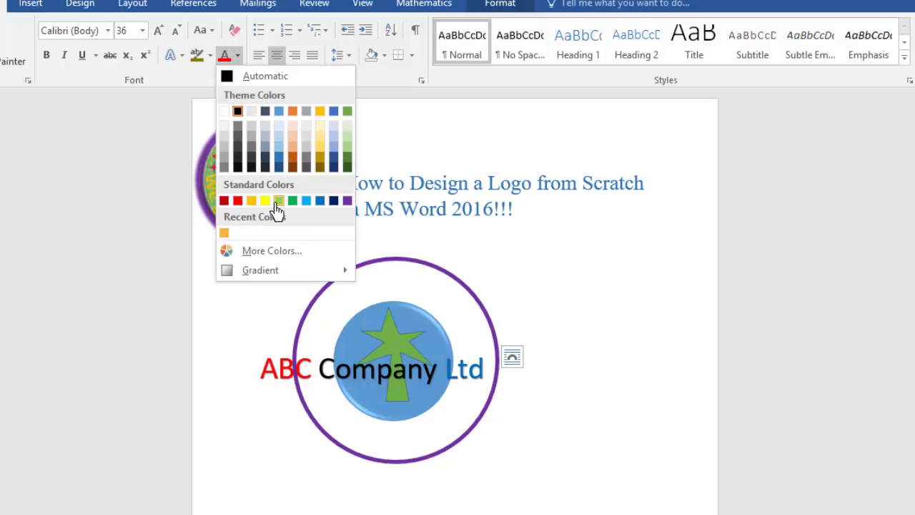
click(224, 205)
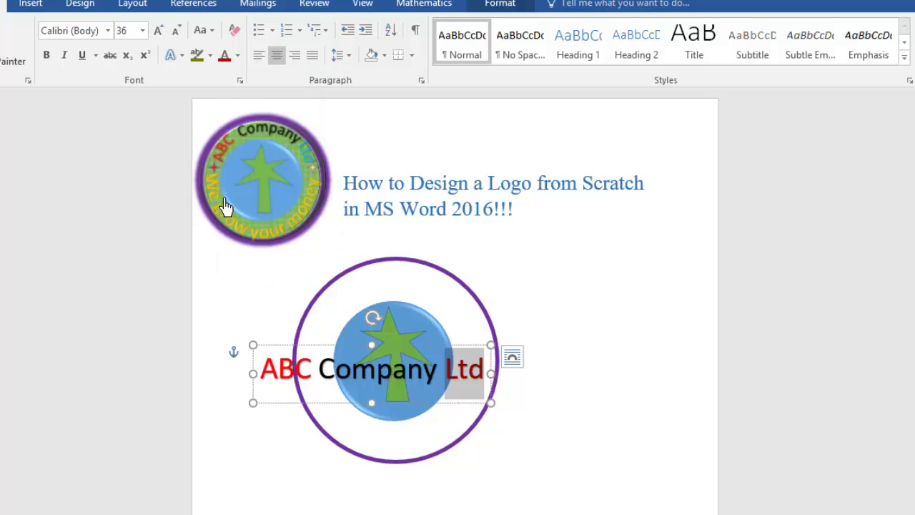
click(617, 383)
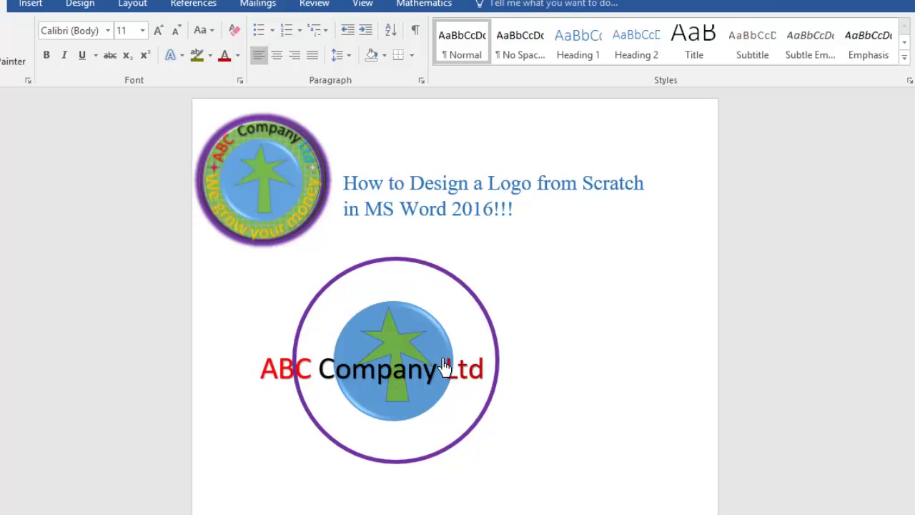
- Apply the upward arch Follow Path transform to the company name and move it over the top of the blue circle
click(265, 382)
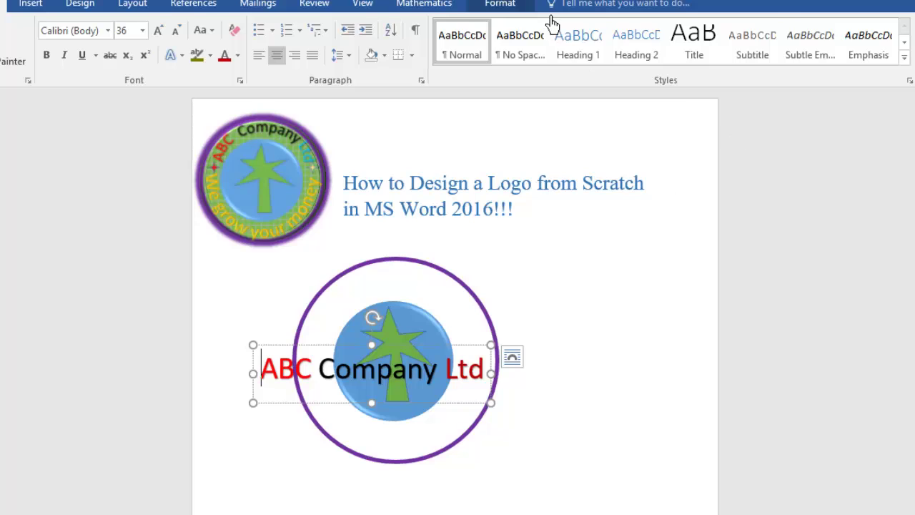
scroll(550, 25, down, 1)
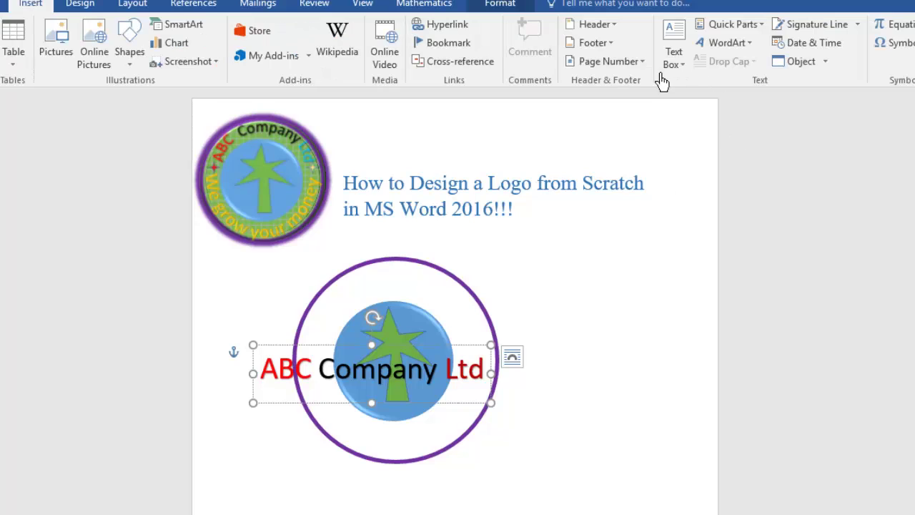
click(501, 4)
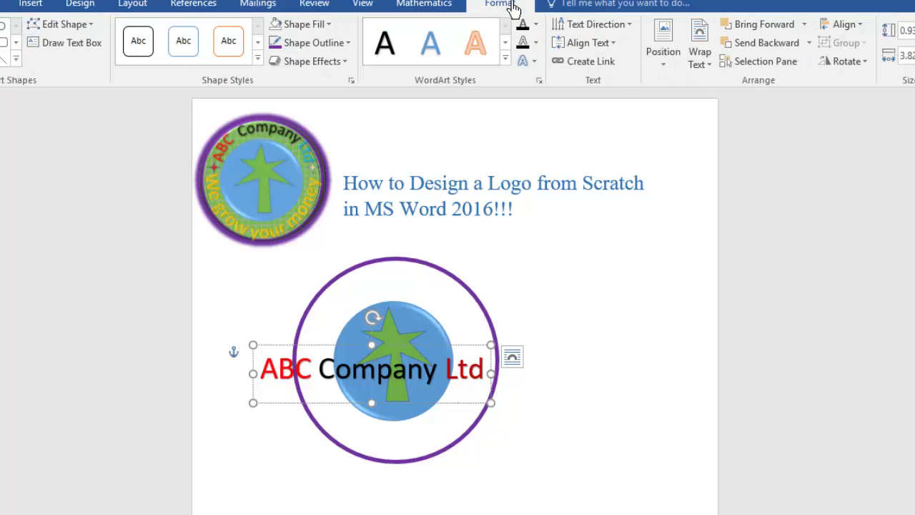
click(534, 65)
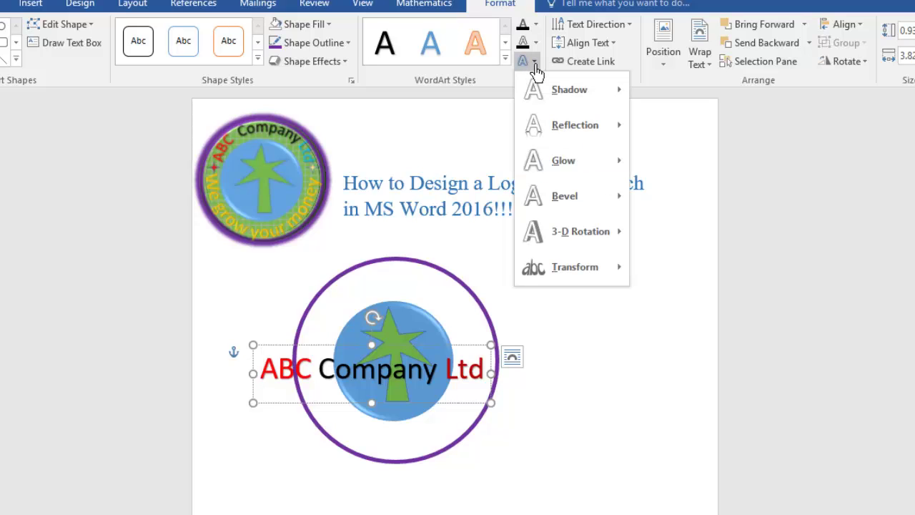
mouse_move(594, 266)
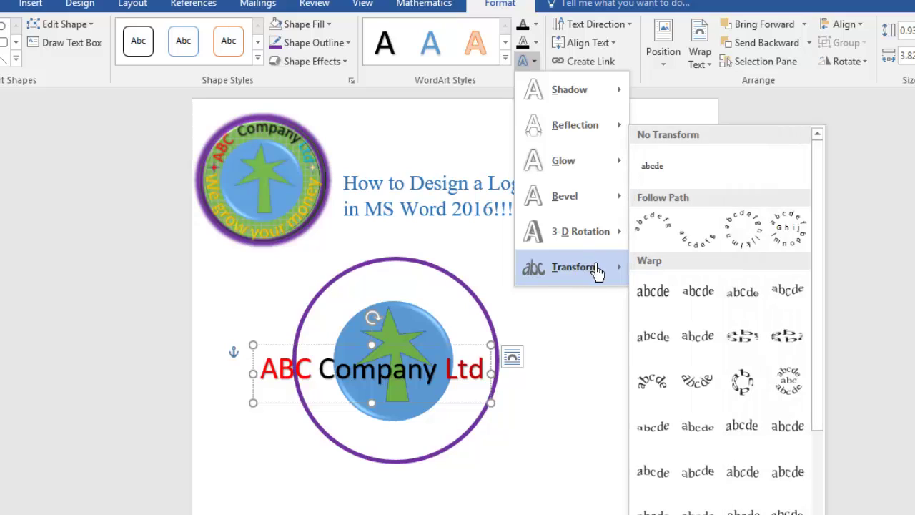
click(663, 232)
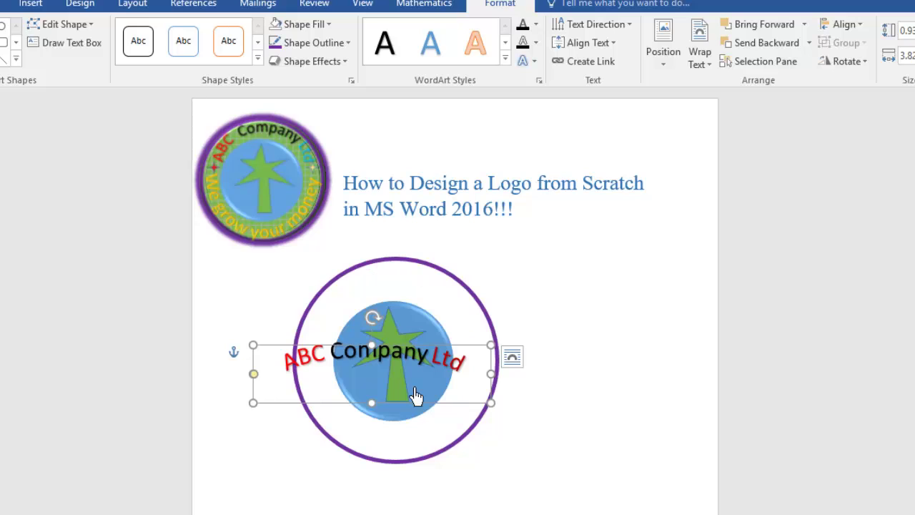
drag(332, 347, 355, 304)
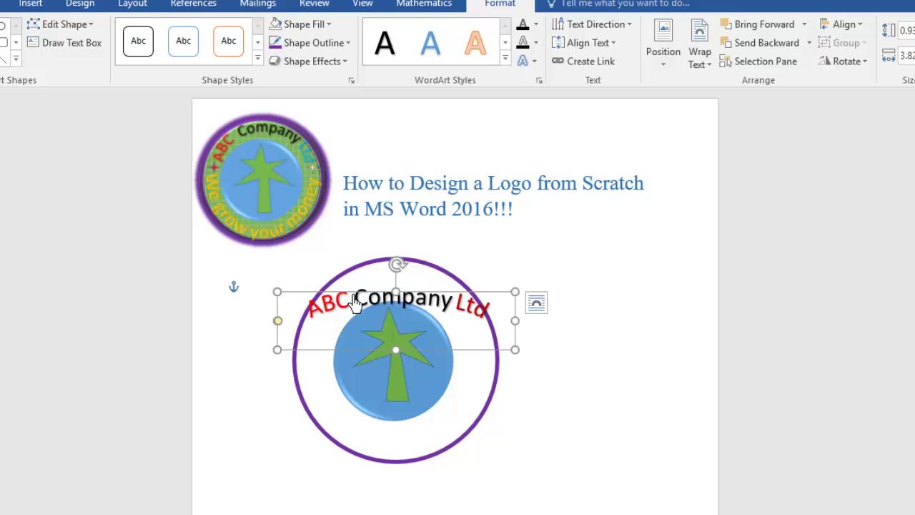
- Edit the points of the company name WordArt, pulling its lower corners down and its top edge up to steepen the arch
click(92, 27)
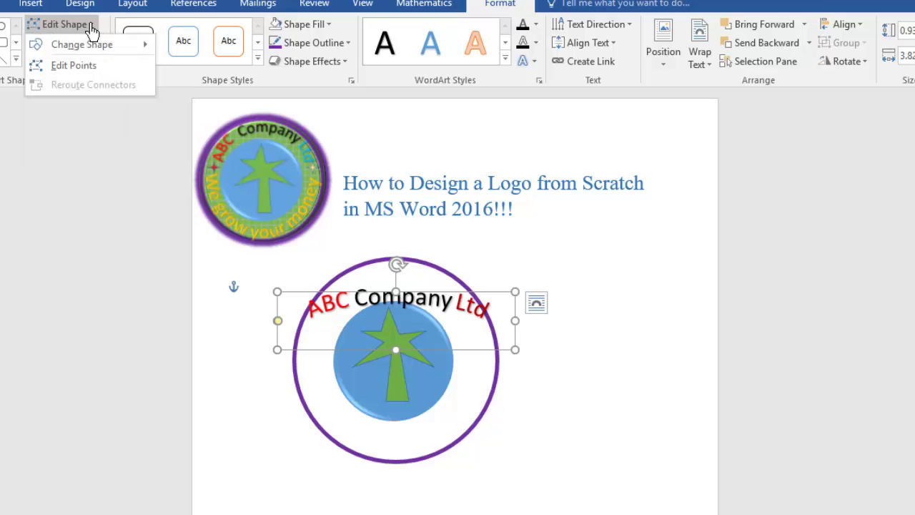
click(92, 66)
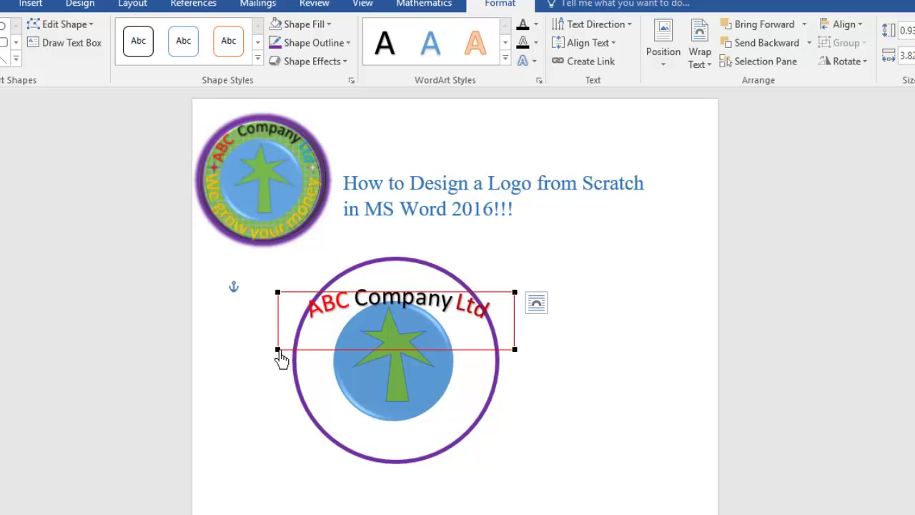
drag(285, 380, 280, 422)
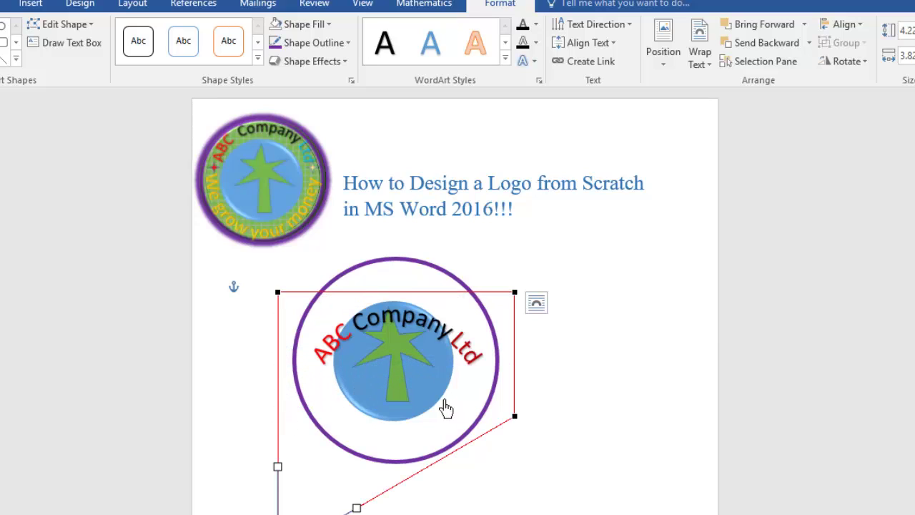
drag(516, 421, 504, 462)
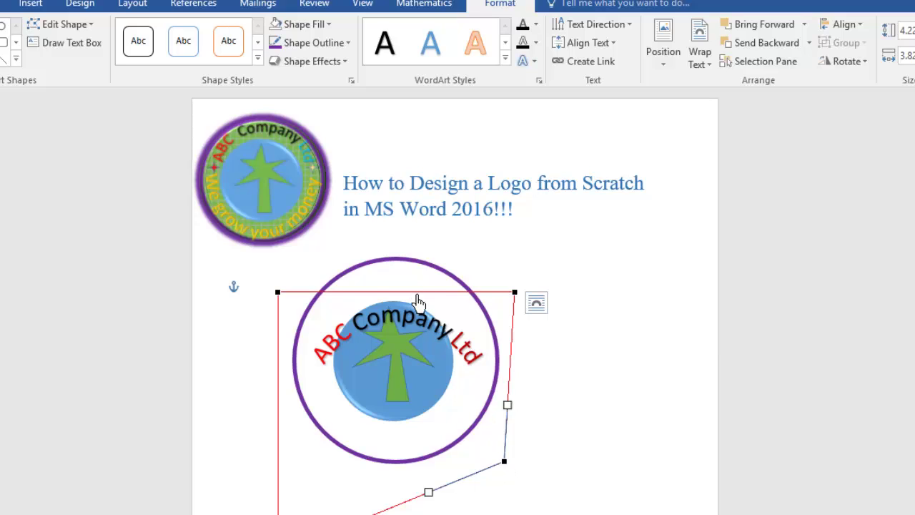
drag(418, 303, 418, 286)
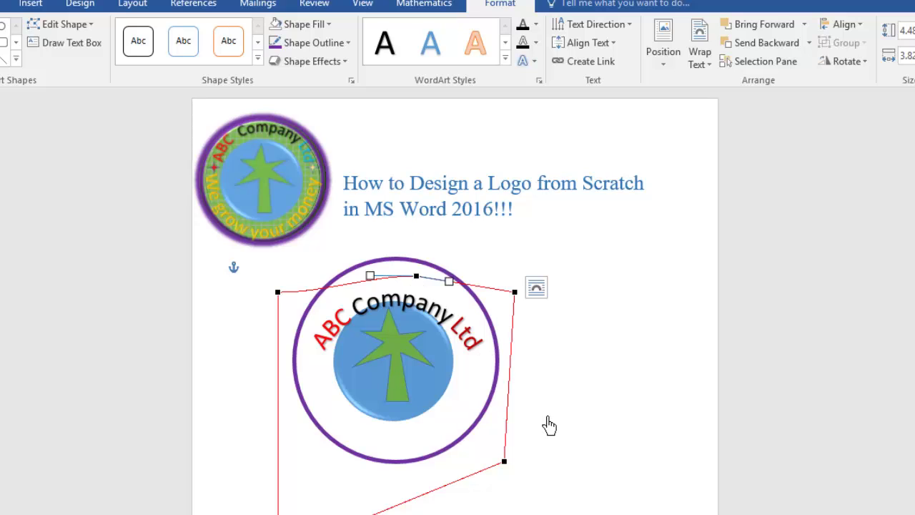
drag(516, 301, 516, 321)
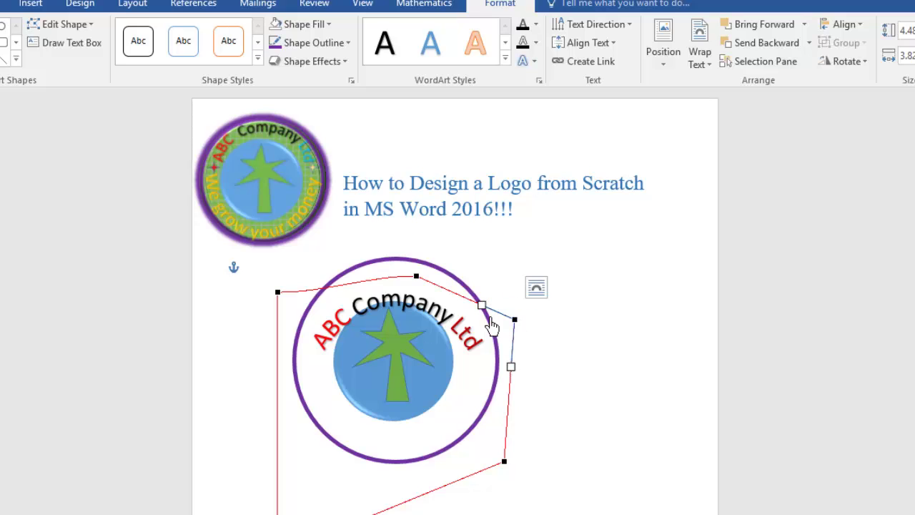
drag(277, 292, 283, 315)
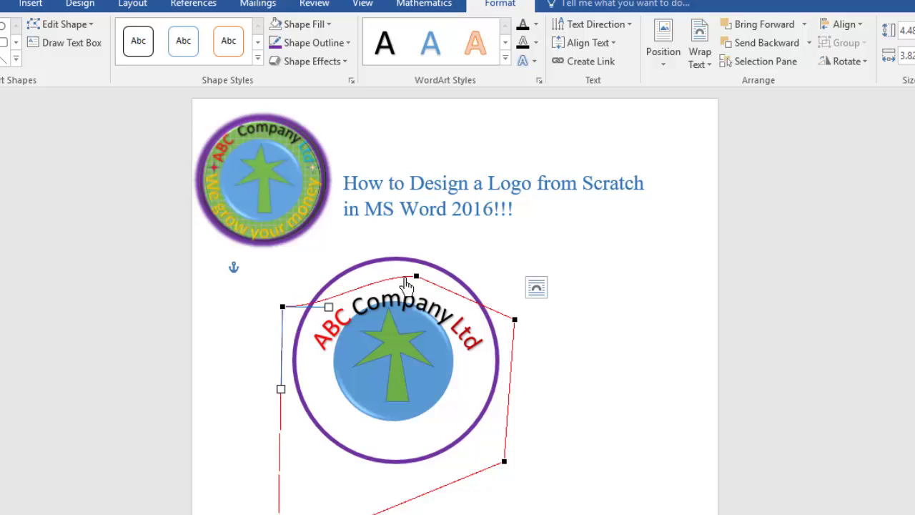
drag(416, 280, 417, 272)
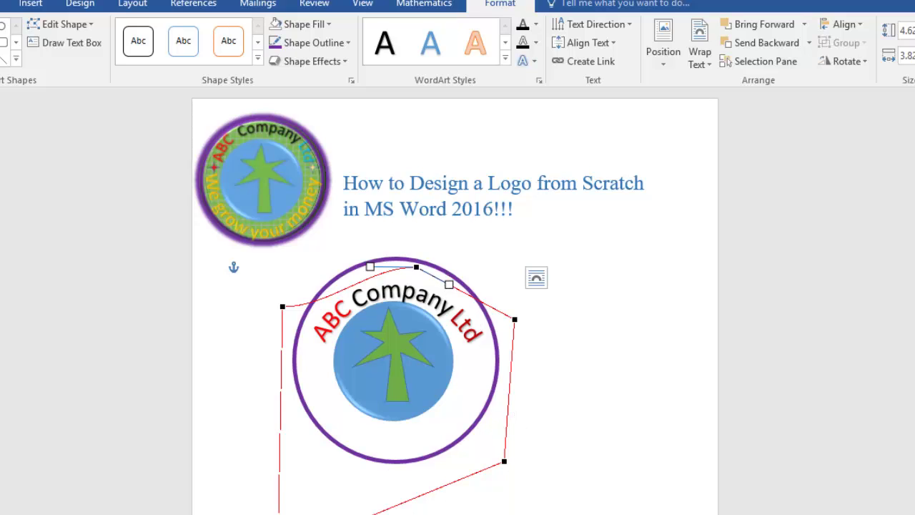
- Reposition the lower, side and upper corner points of the company name's outline to narrow its arch to the blue circle's curve
scroll(172, 390, down, 1)
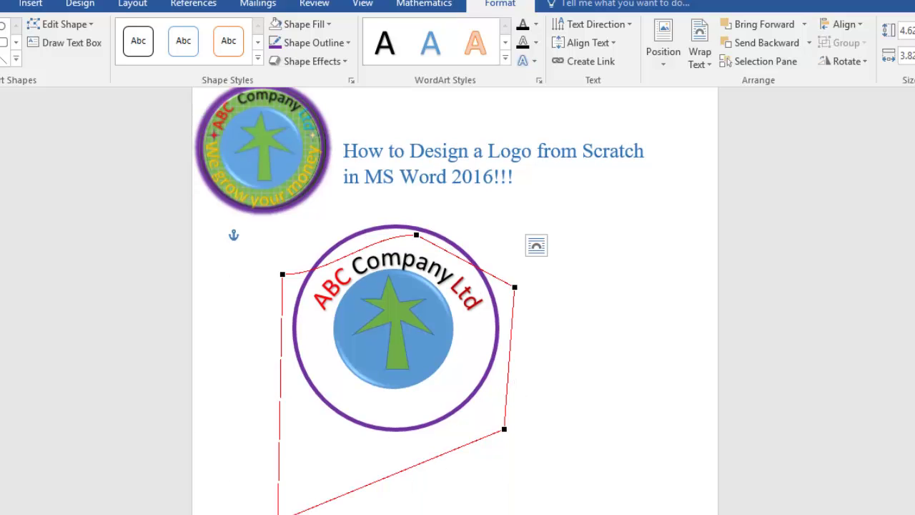
drag(358, 488, 324, 490)
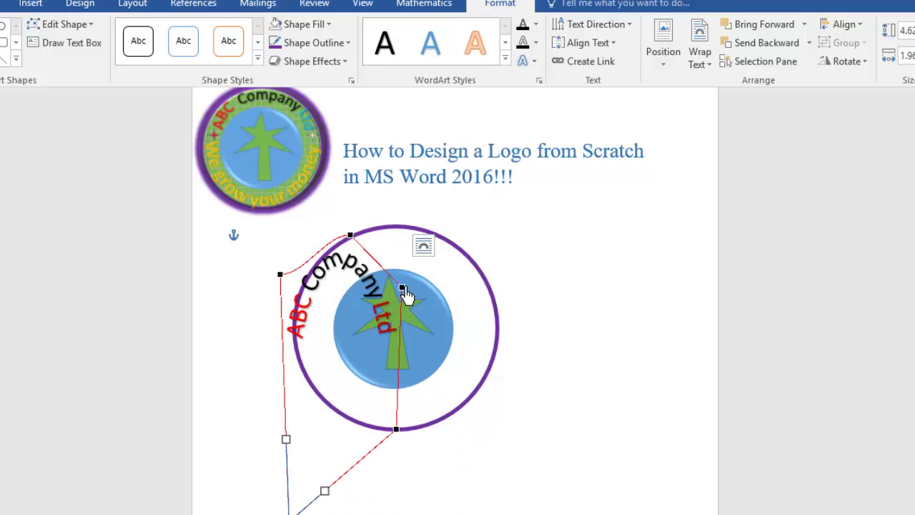
drag(402, 289, 432, 275)
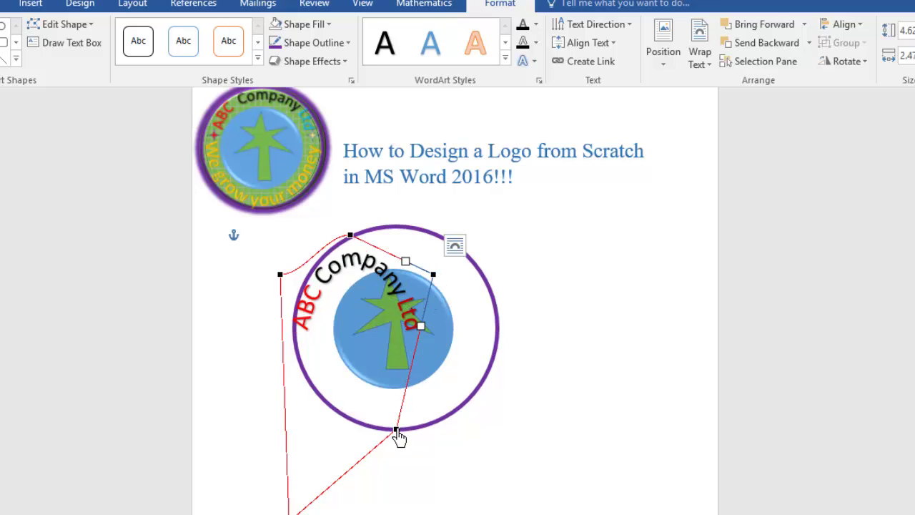
drag(398, 438, 447, 427)
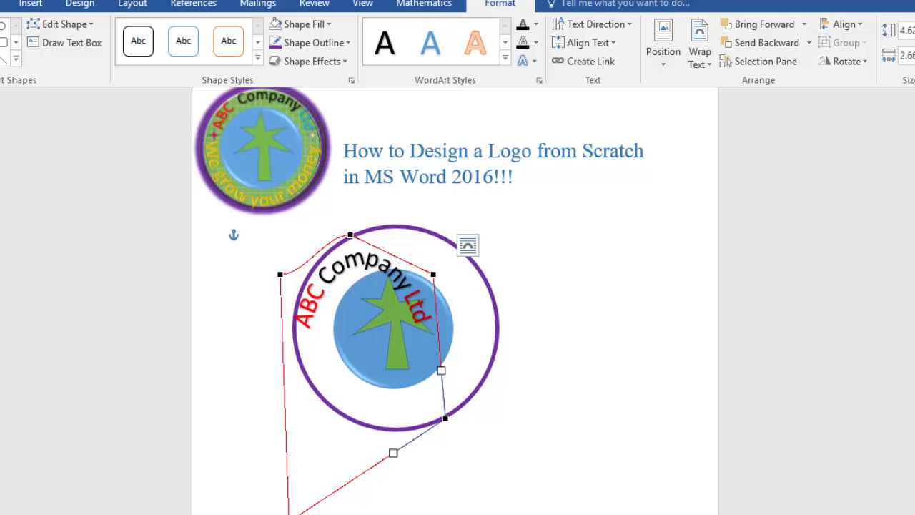
drag(292, 513, 265, 492)
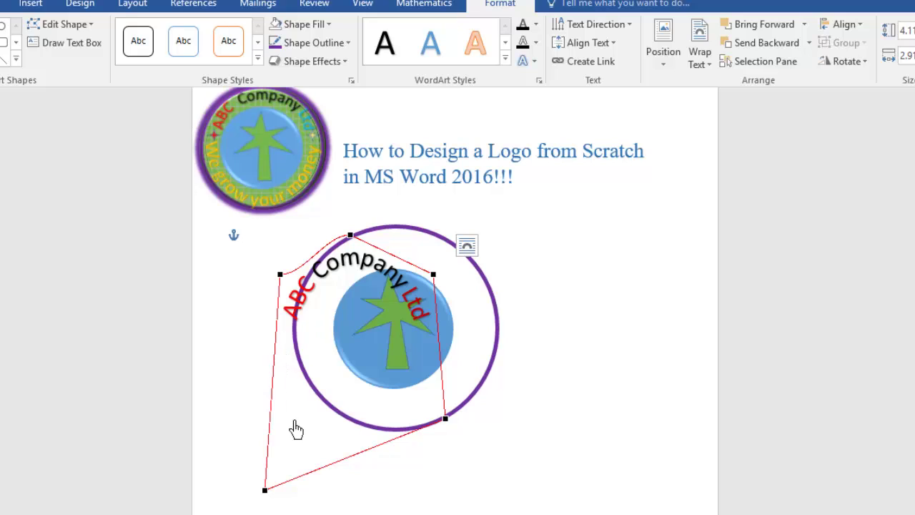
drag(444, 421, 485, 421)
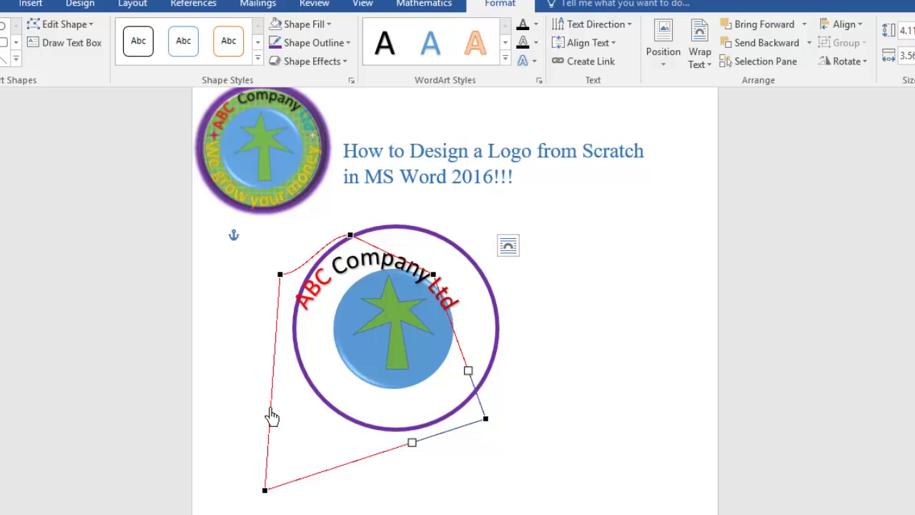
drag(271, 409, 275, 395)
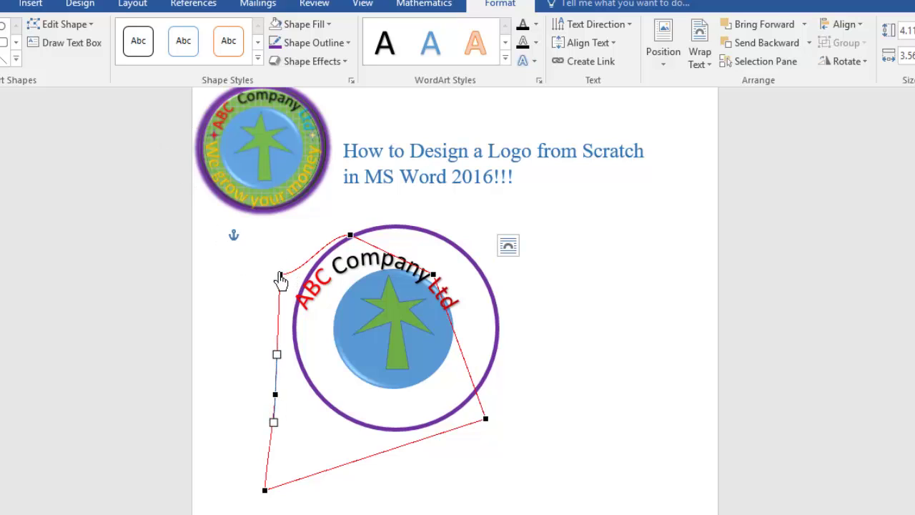
drag(280, 275, 279, 288)
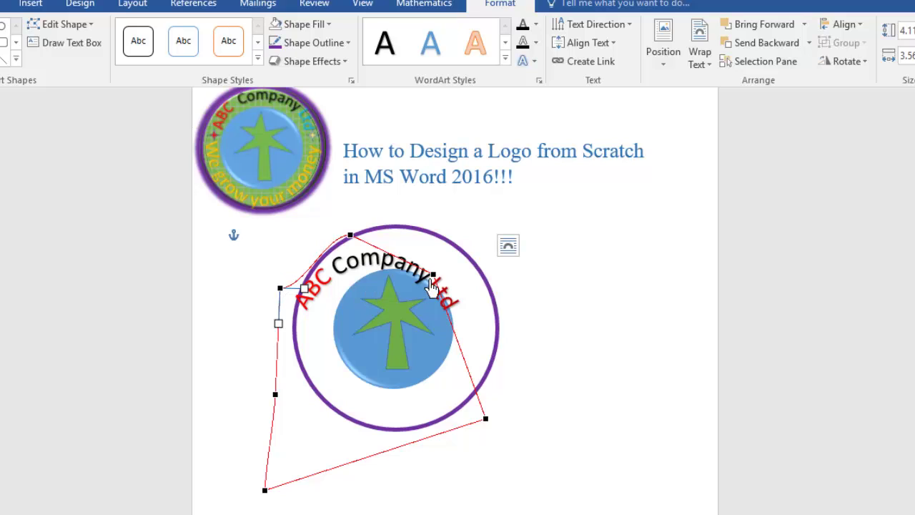
drag(432, 275, 444, 270)
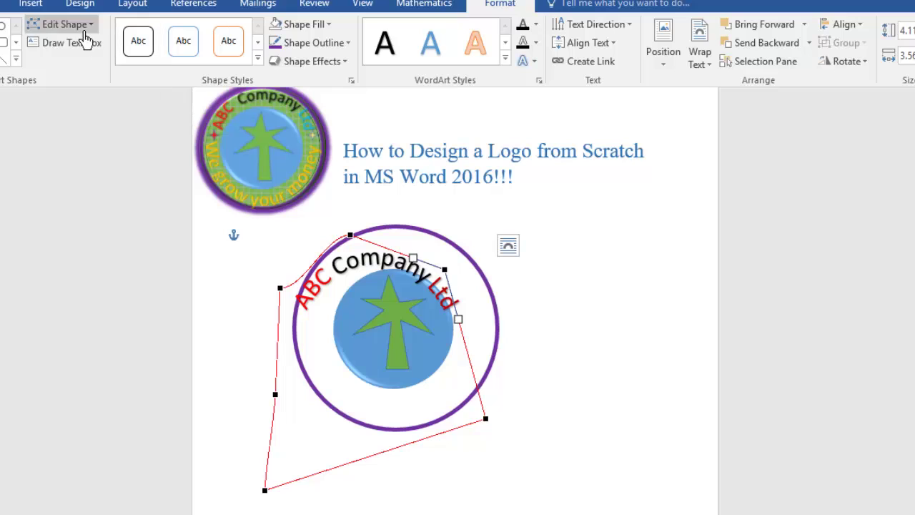
- Move the arched company name up into the gap between the blue circle and the top of the purple ring
click(624, 288)
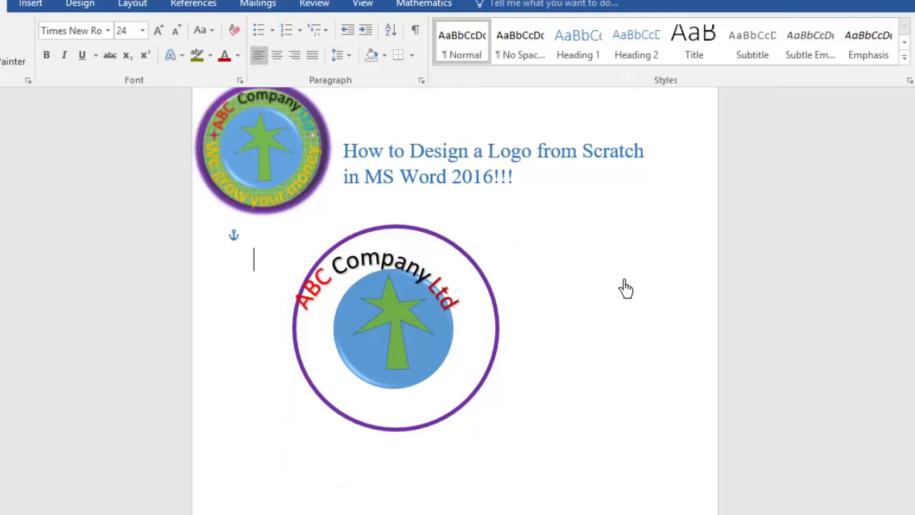
triple_click(342, 281)
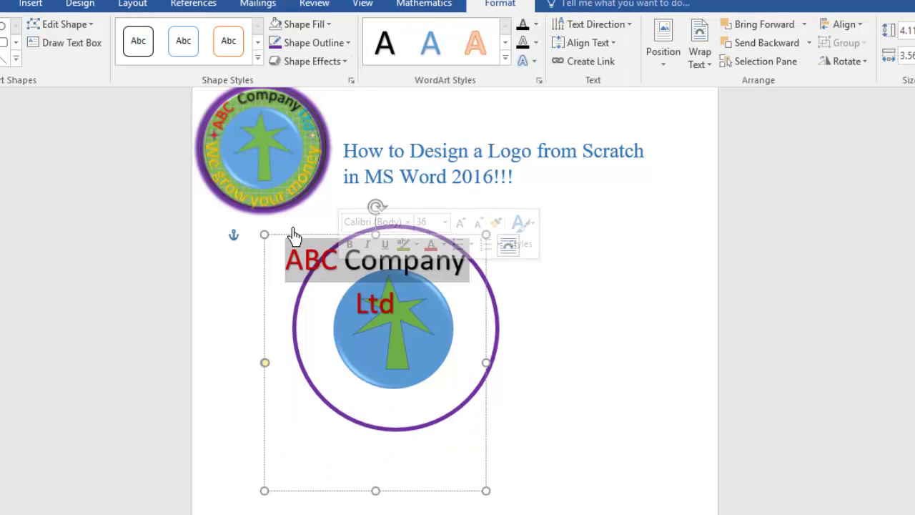
drag(296, 243, 320, 228)
click(598, 301)
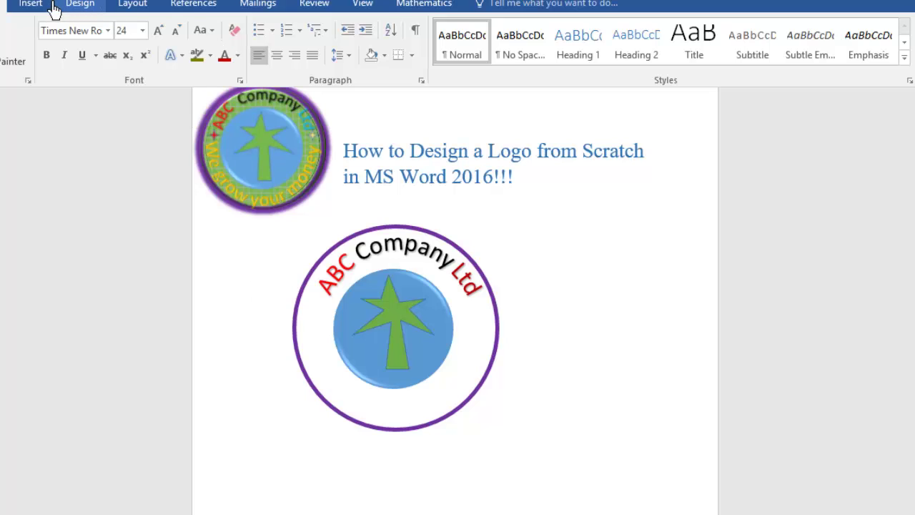
- Insert WordArt in the gold fill style with the text "We grow your money"
click(30, 4)
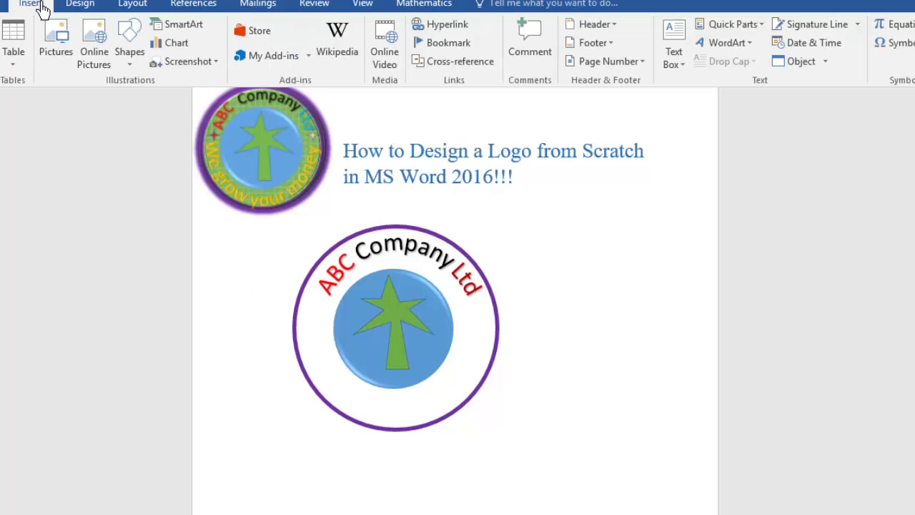
click(748, 47)
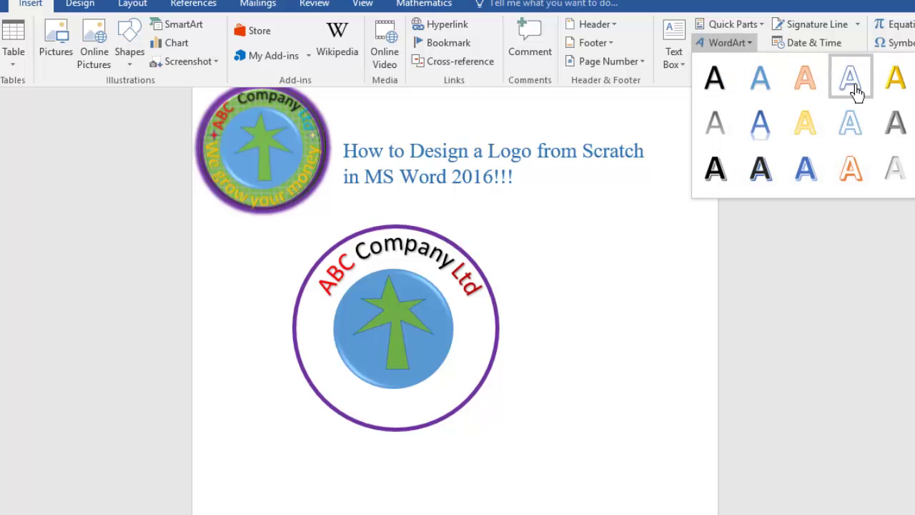
click(904, 98)
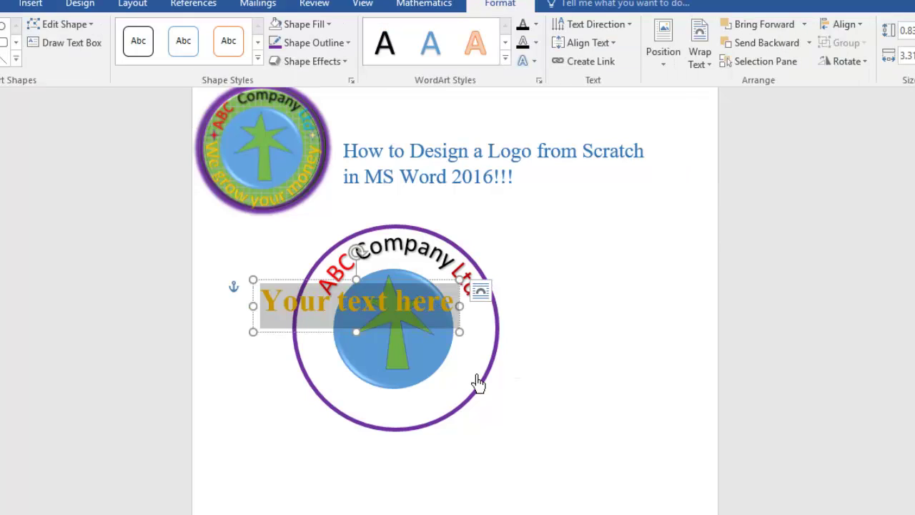
text(We)
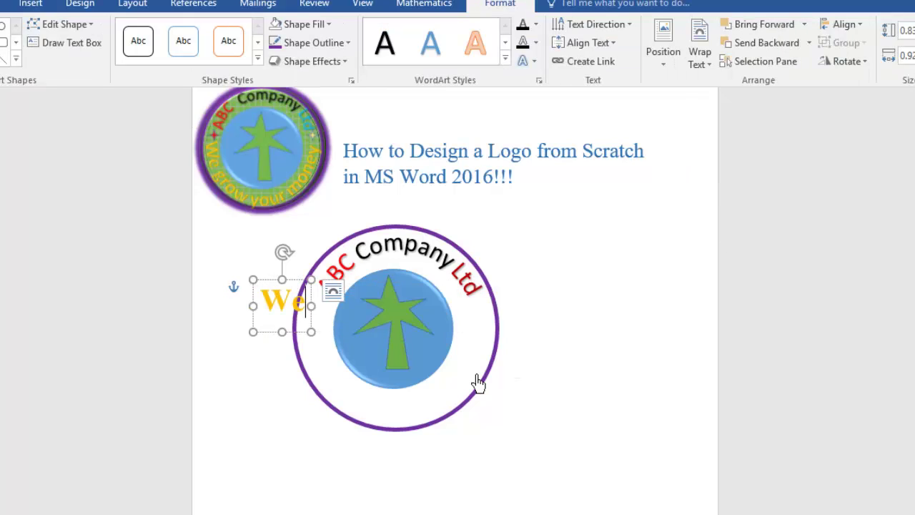
text( gr)
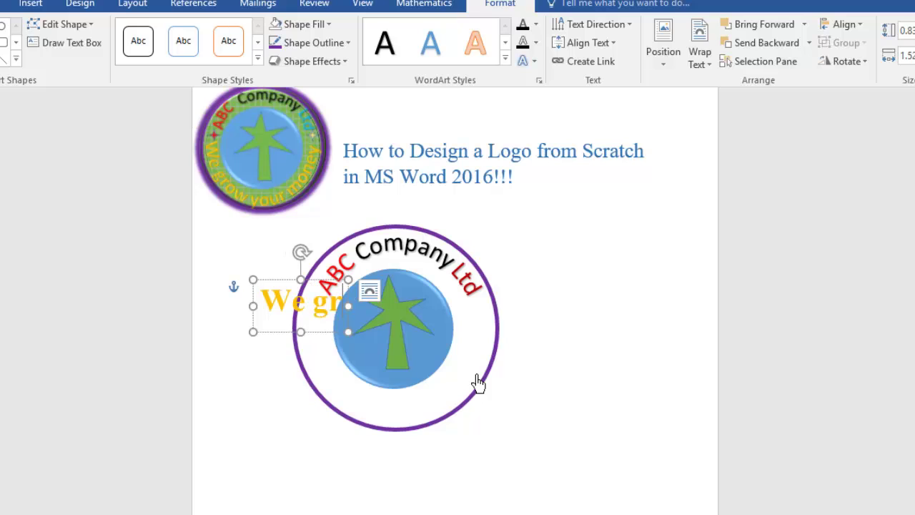
text(o)
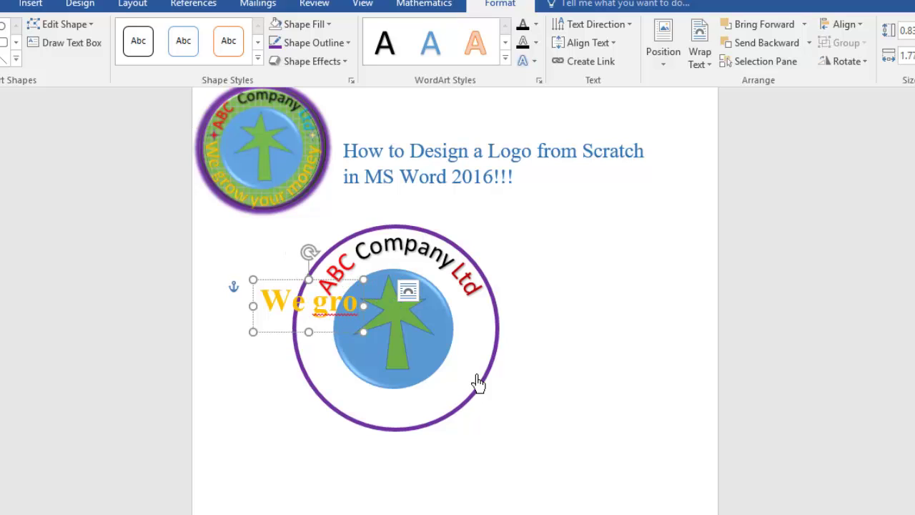
text(w your)
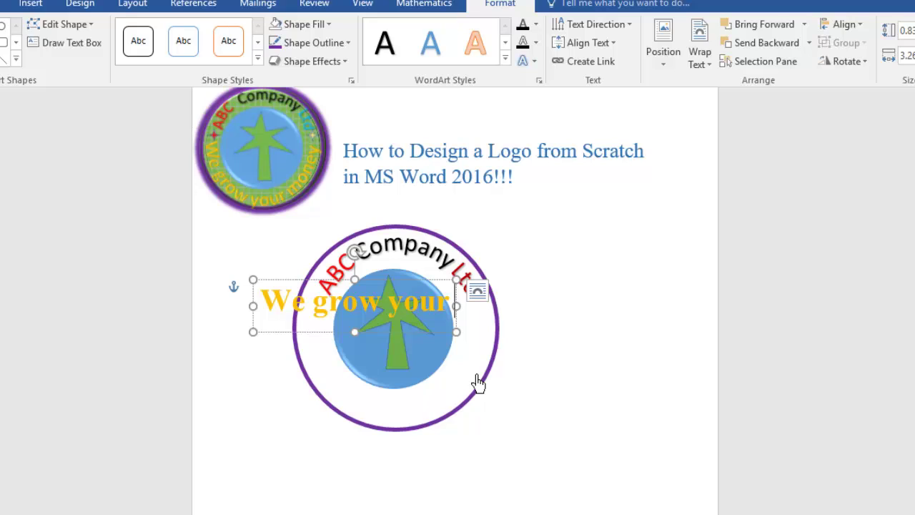
text( mom)
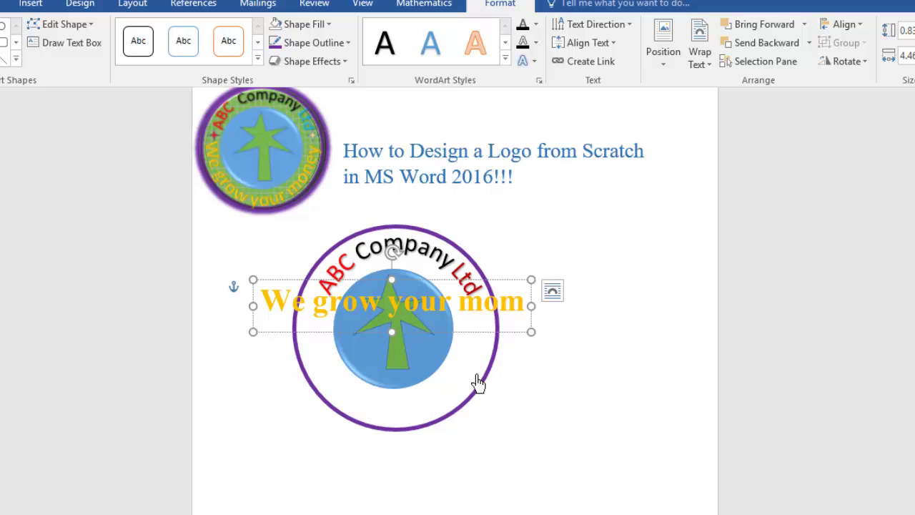
key(BackSpace)
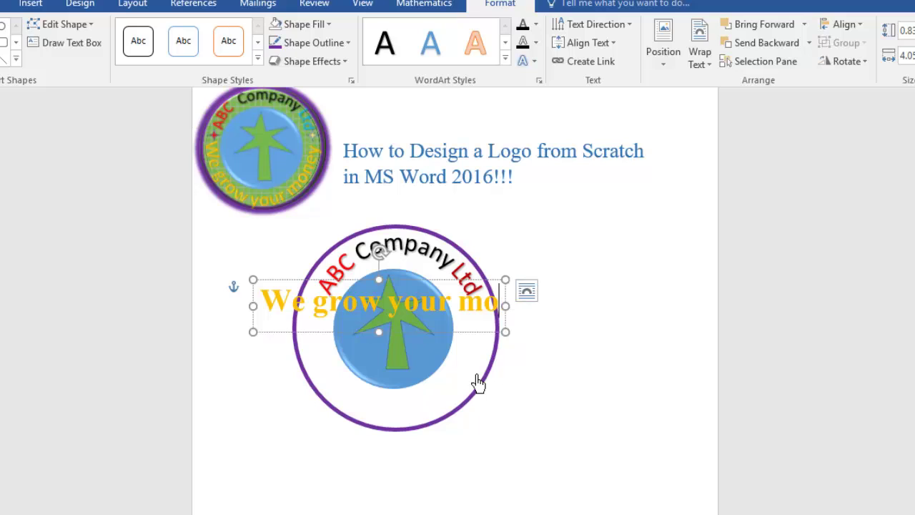
text(ney)
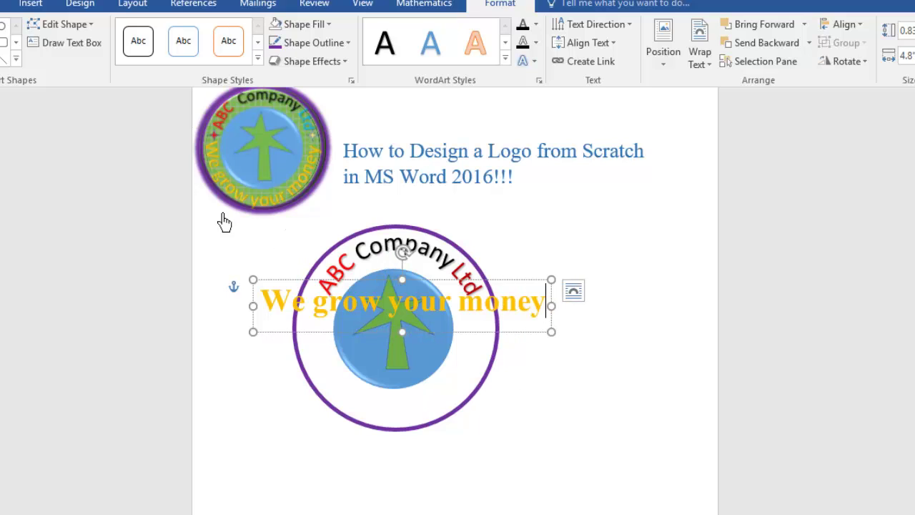
- Apply the downward arch Follow Path transform to the "We grow your money" WordArt
click(535, 69)
mouse_move(562, 171)
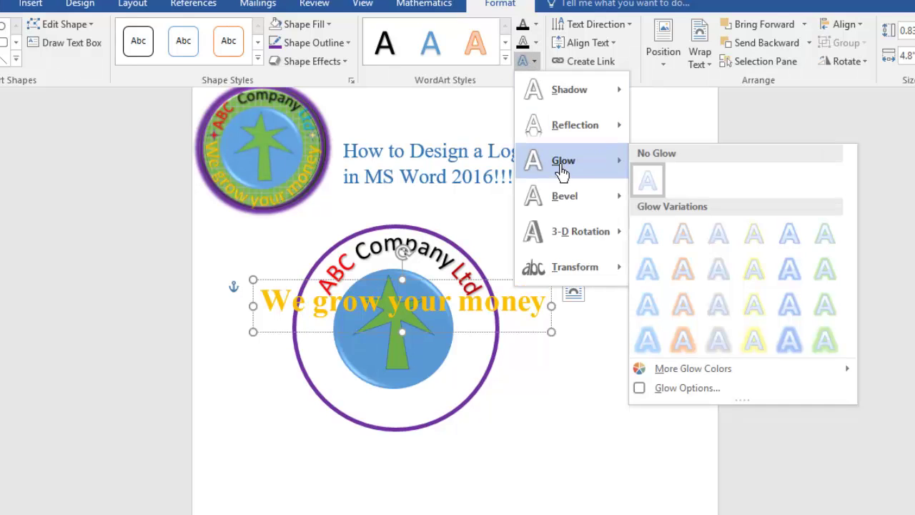
mouse_move(596, 270)
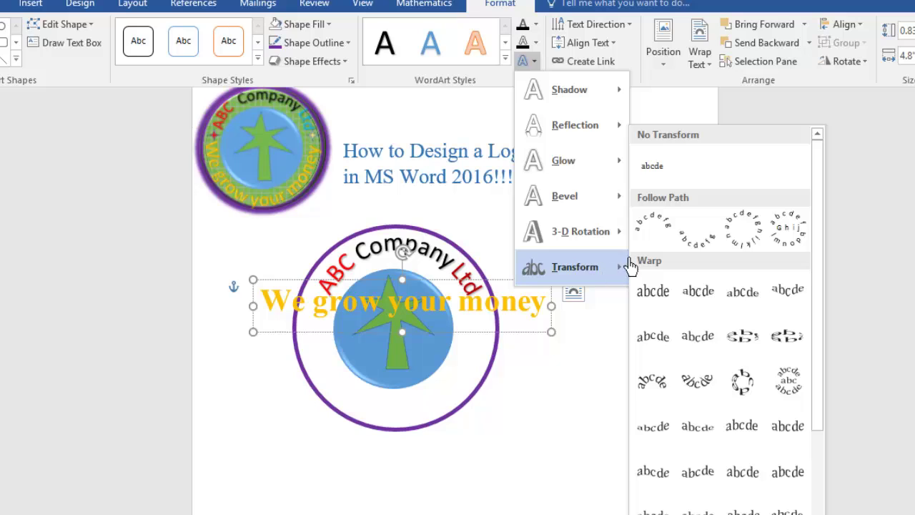
click(700, 246)
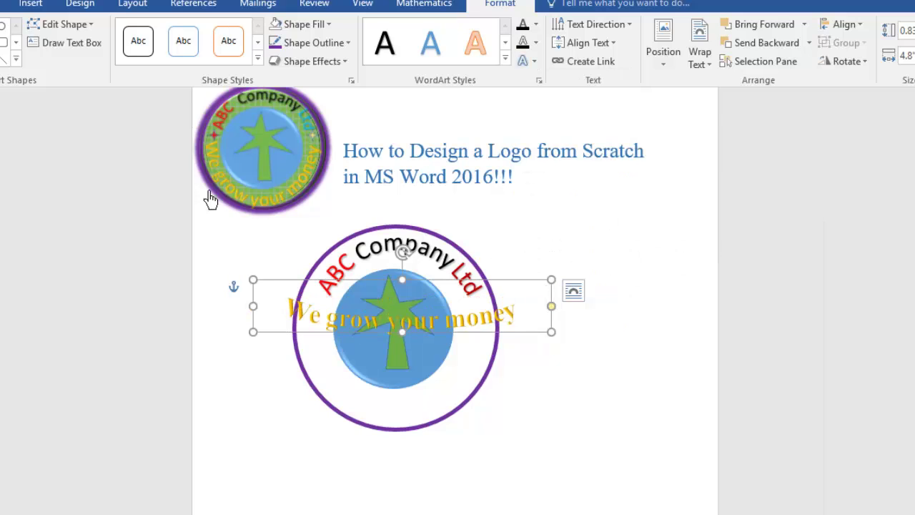
click(80, 30)
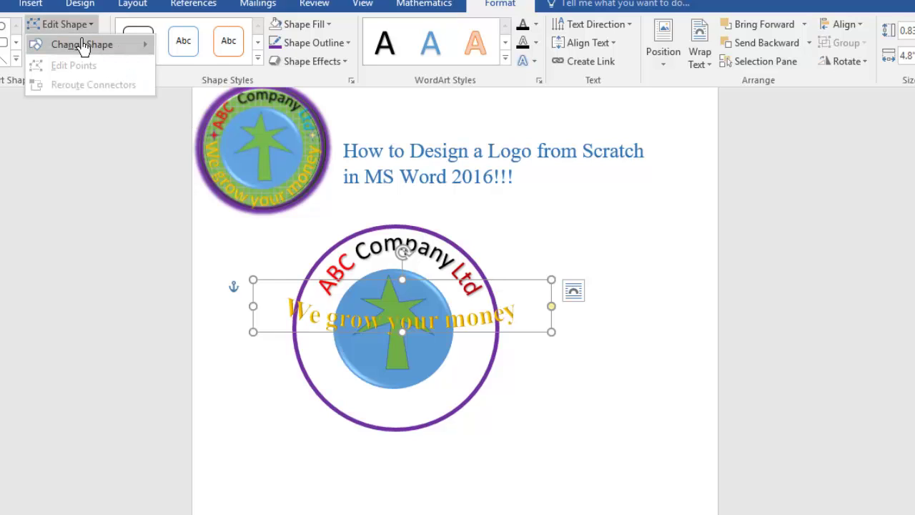
mouse_move(86, 54)
click(670, 383)
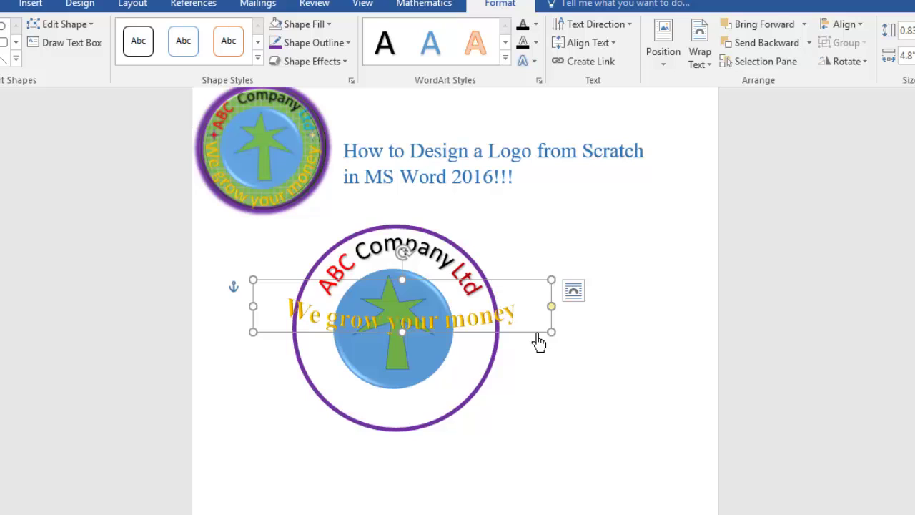
- Raise both upper corner points of the "We grow your money" outline to deepen its downward arch
click(82, 32)
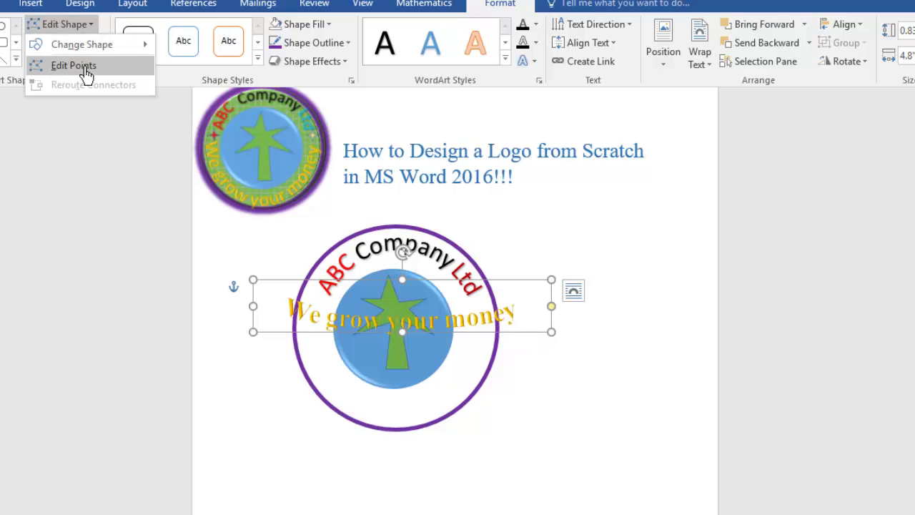
click(73, 66)
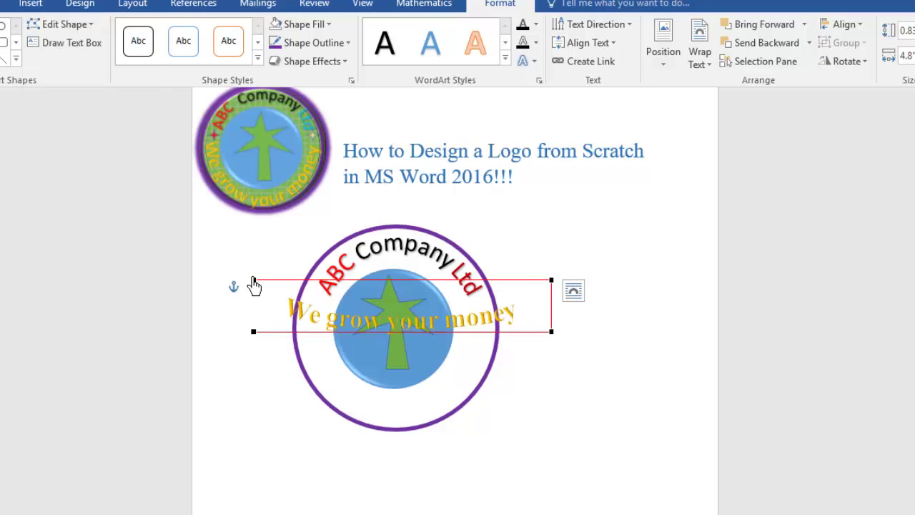
drag(253, 280, 281, 237)
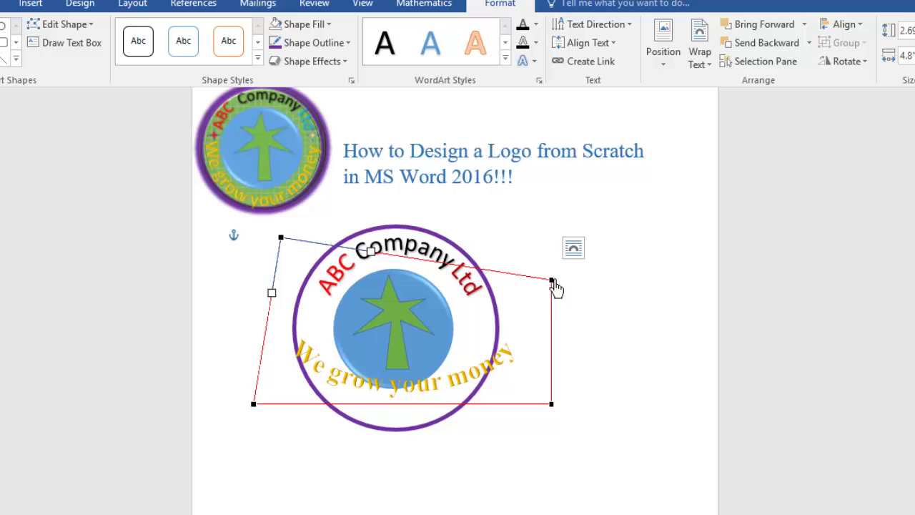
drag(555, 283, 536, 239)
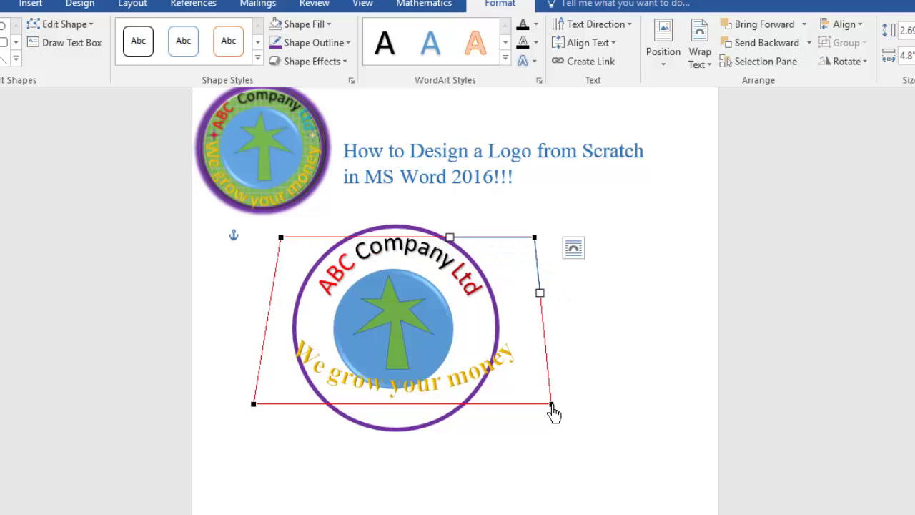
- Reposition the right and left corner points of the slogan's outline to narrow its arch to the blue circle's lower curve
drag(554, 413, 545, 390)
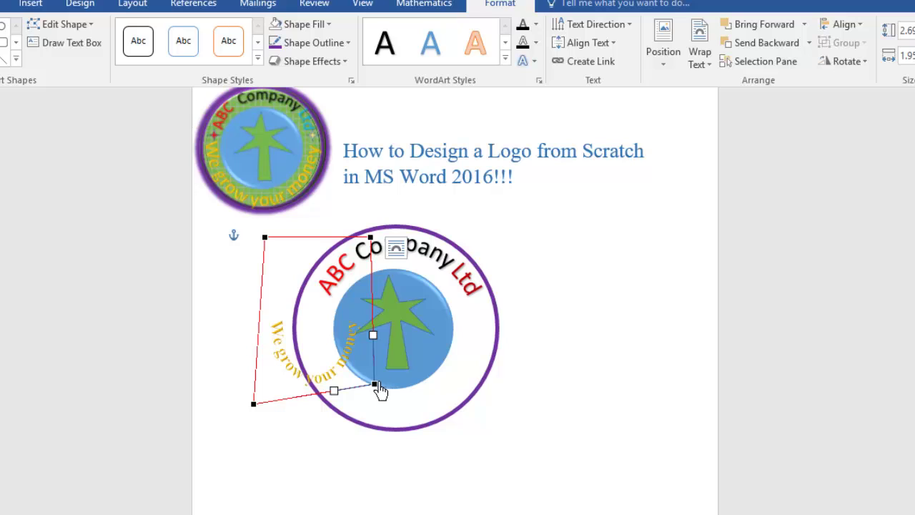
drag(375, 386, 471, 414)
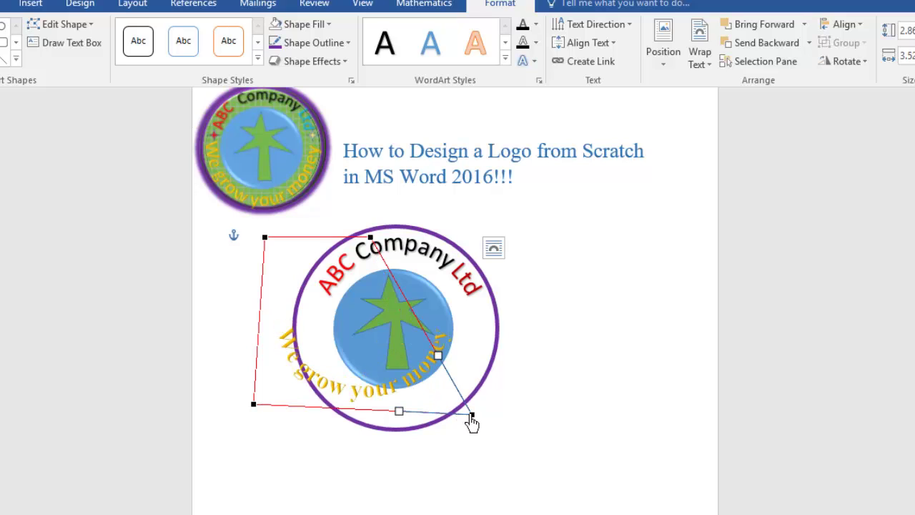
drag(254, 409, 260, 398)
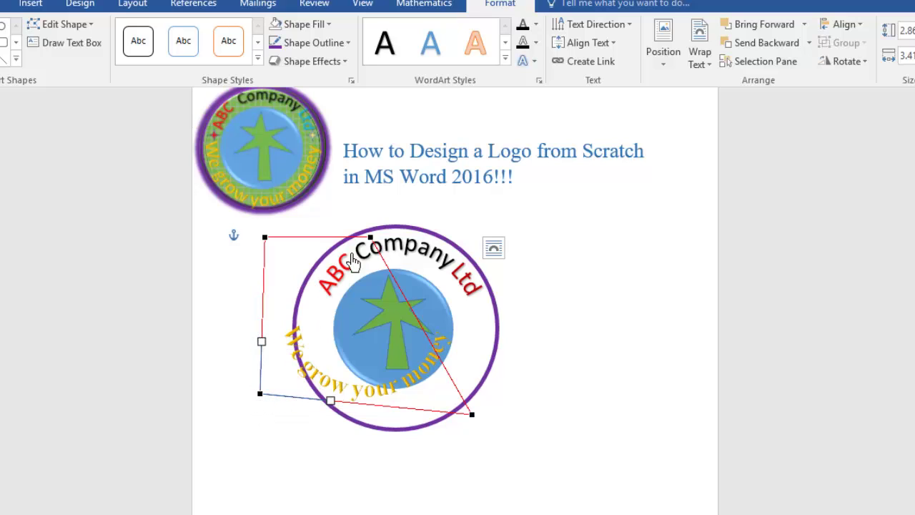
drag(370, 238, 398, 238)
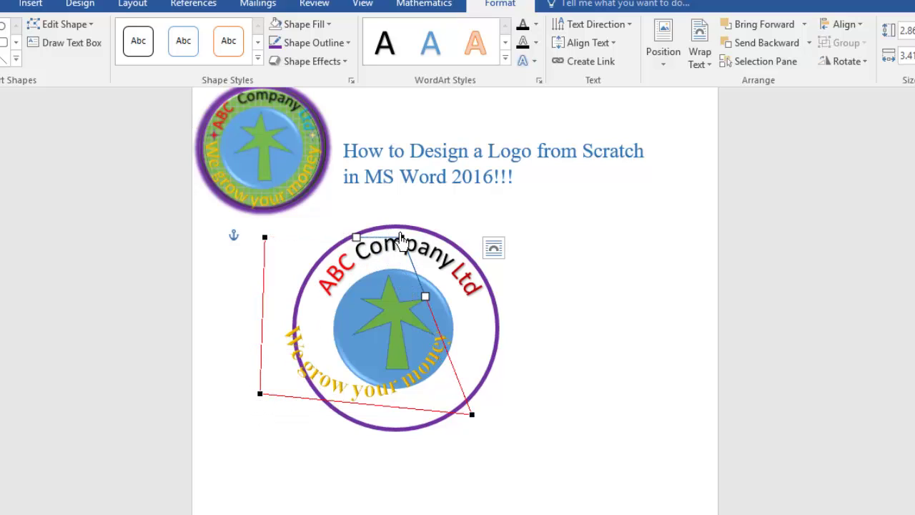
drag(264, 238, 300, 227)
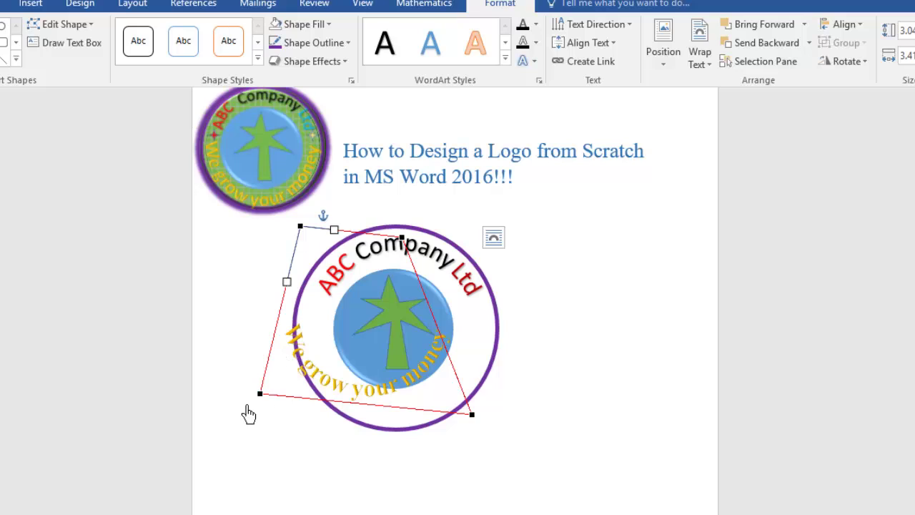
drag(259, 394, 271, 388)
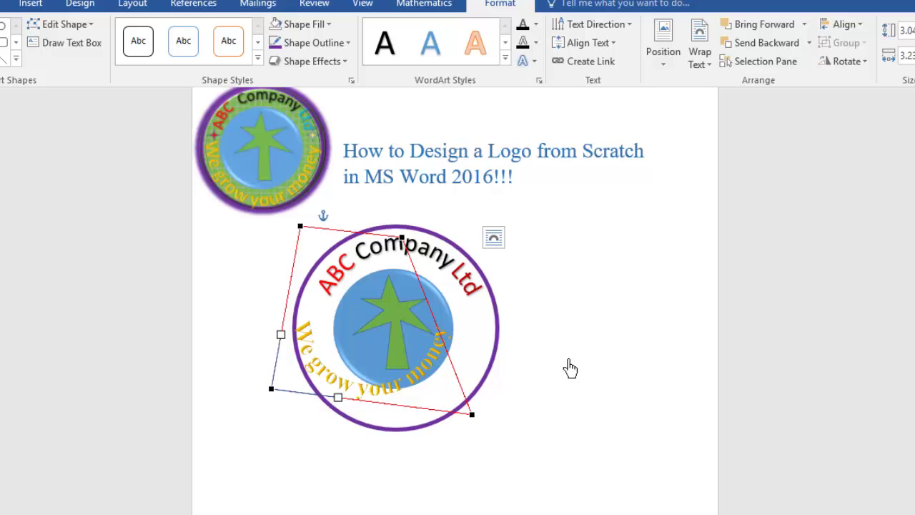
click(593, 372)
- Move the arched slogan down into the gap between the blue circle and the lower part of the purple ring
click(389, 389)
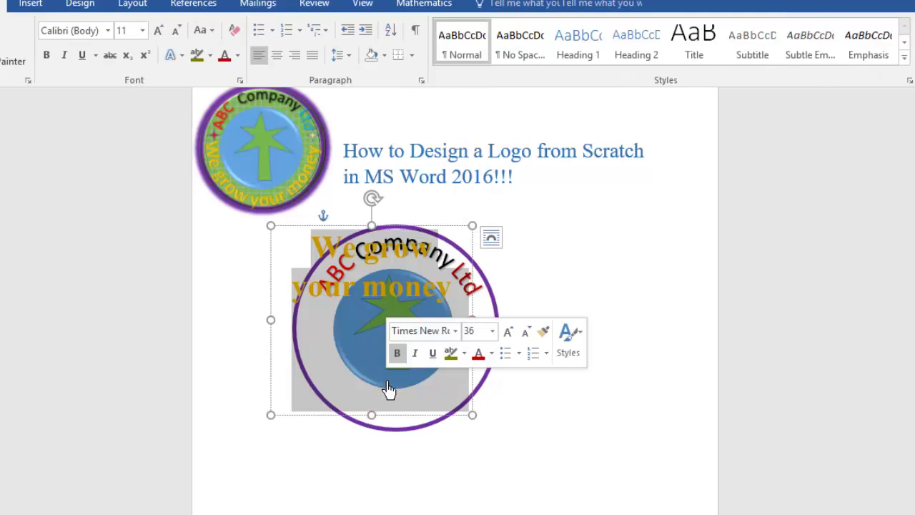
drag(443, 415, 462, 436)
key(Left)
key(Up)
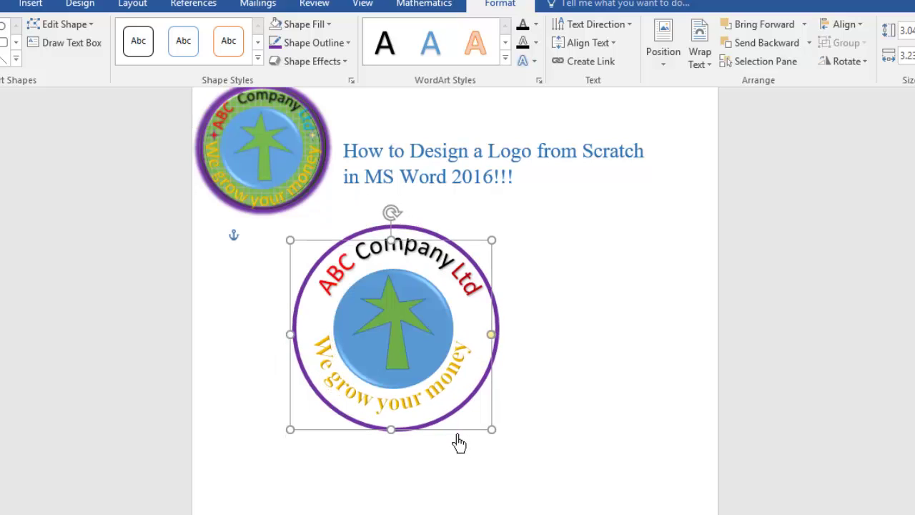
key(Right)
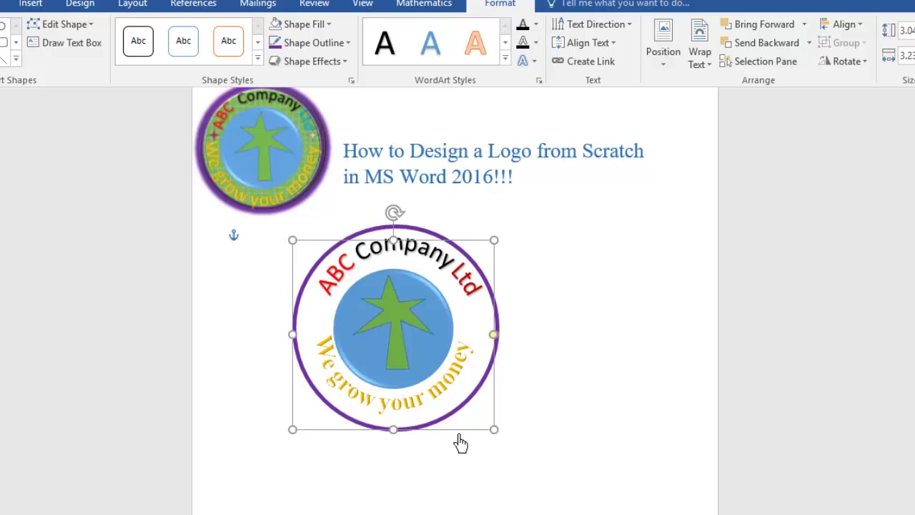
key(Down)
key(Down)
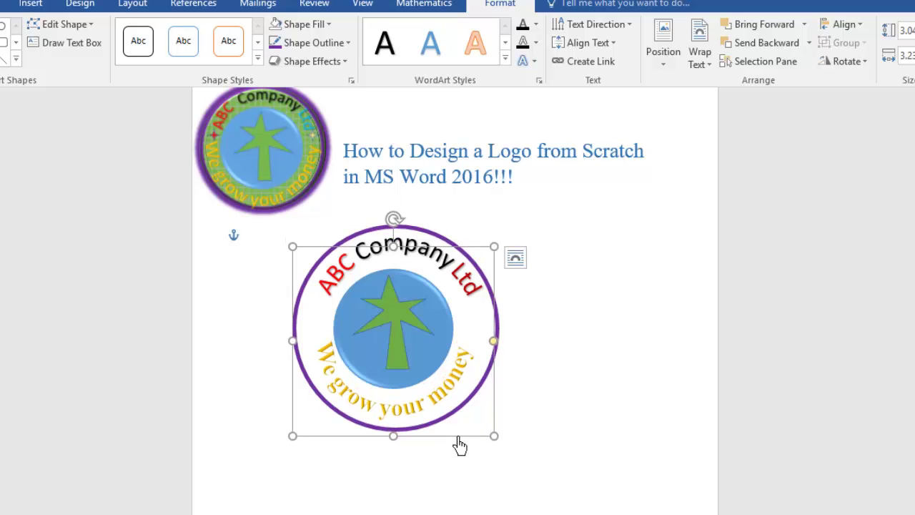
click(562, 436)
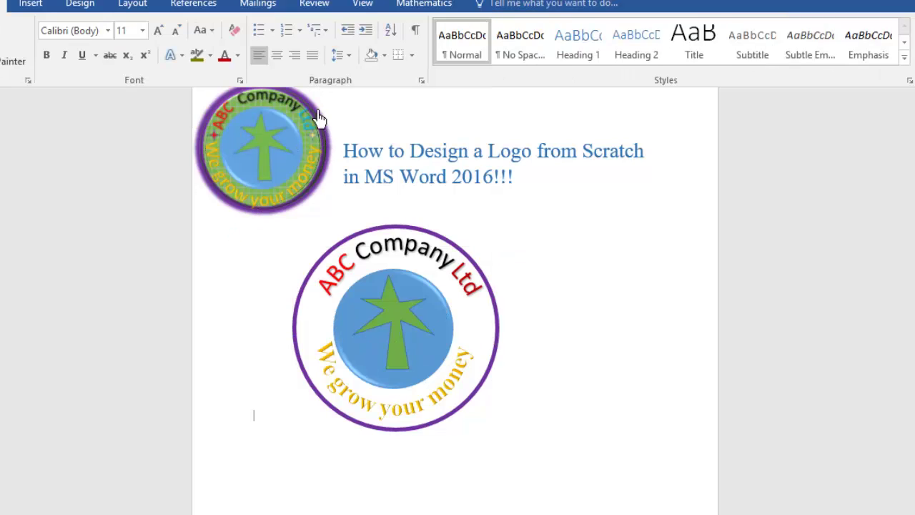
- Insert a 1-inch four-point star in the empty area beside the logo and fill it with standard orange
click(47, 6)
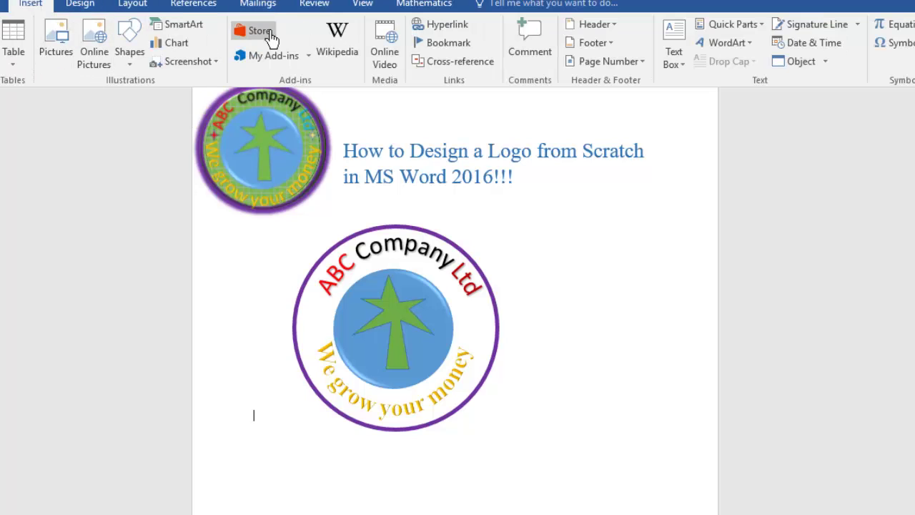
click(137, 57)
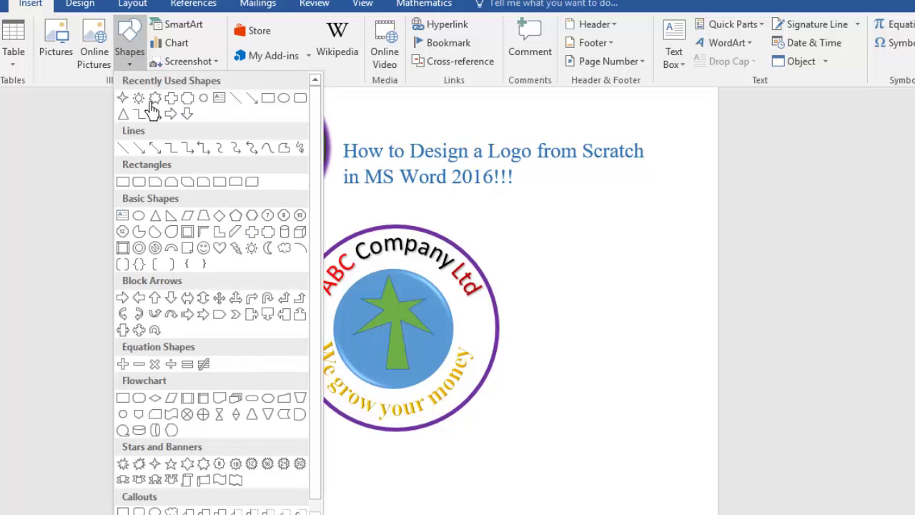
click(155, 475)
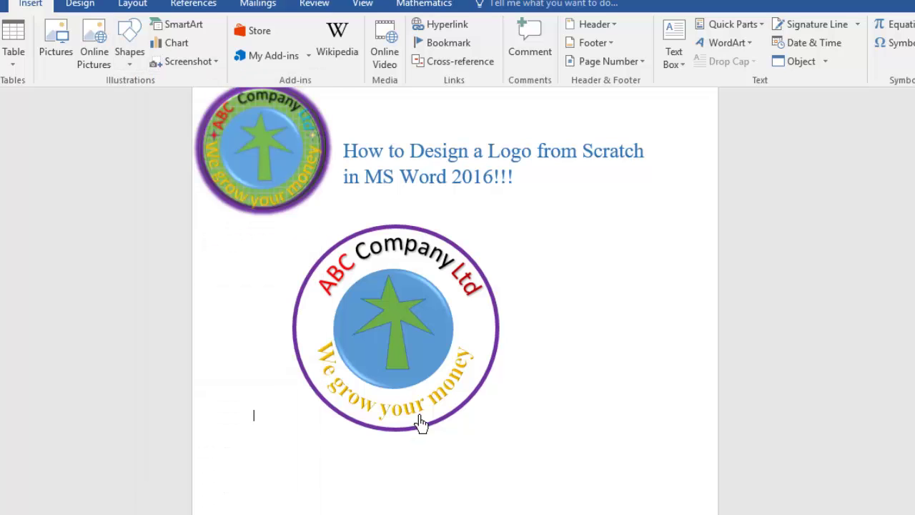
click(576, 380)
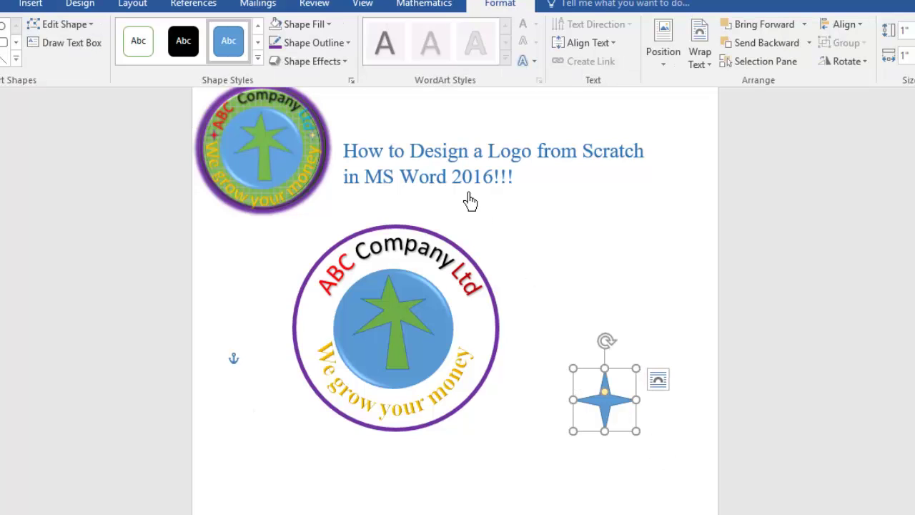
click(326, 27)
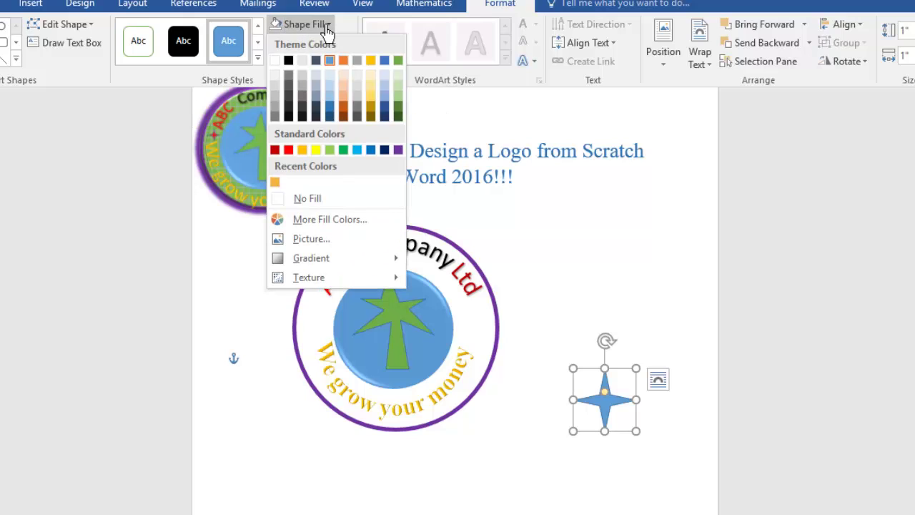
click(302, 151)
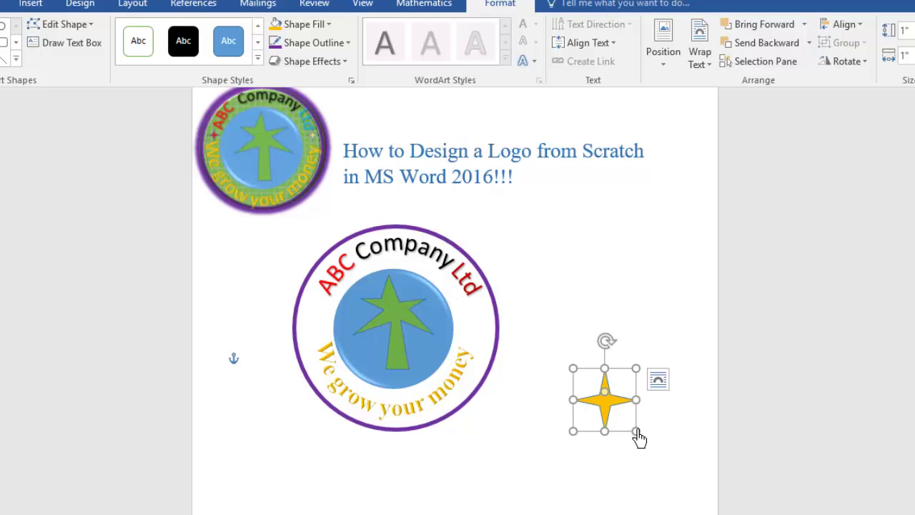
- Shrink the orange star to about 0.53 inch and place it inside the ring between "Ltd" and "money"
drag(635, 432, 623, 416)
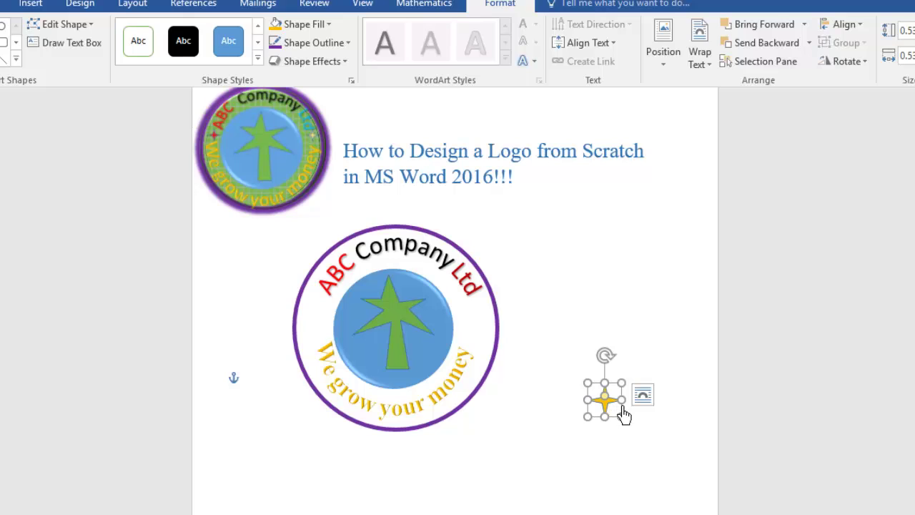
drag(606, 400, 493, 332)
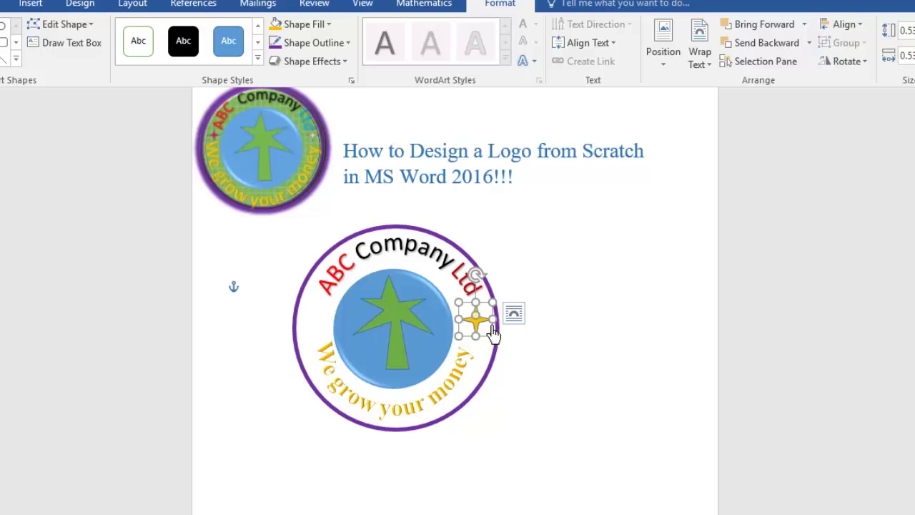
- Duplicate the star, place the copy inside the ring between "ABC" and "We", and fill it with standard red
key(ctrl+d)
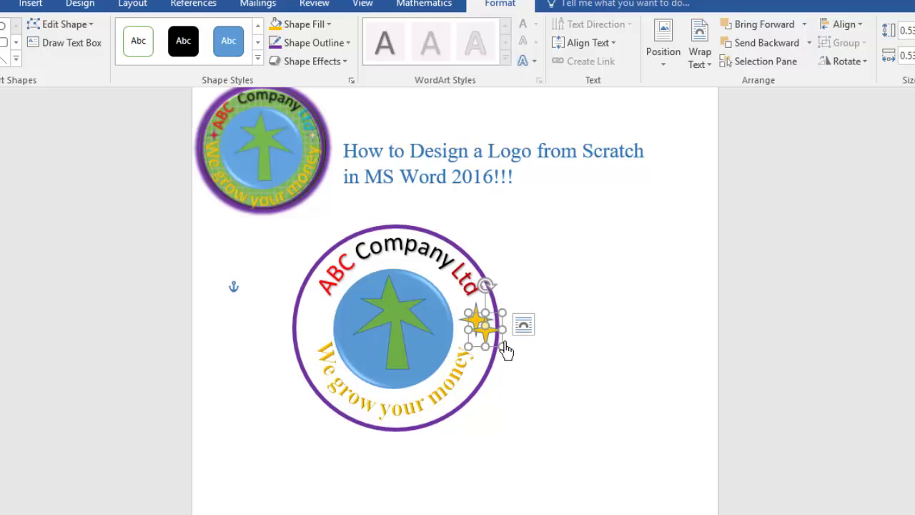
drag(505, 350, 335, 329)
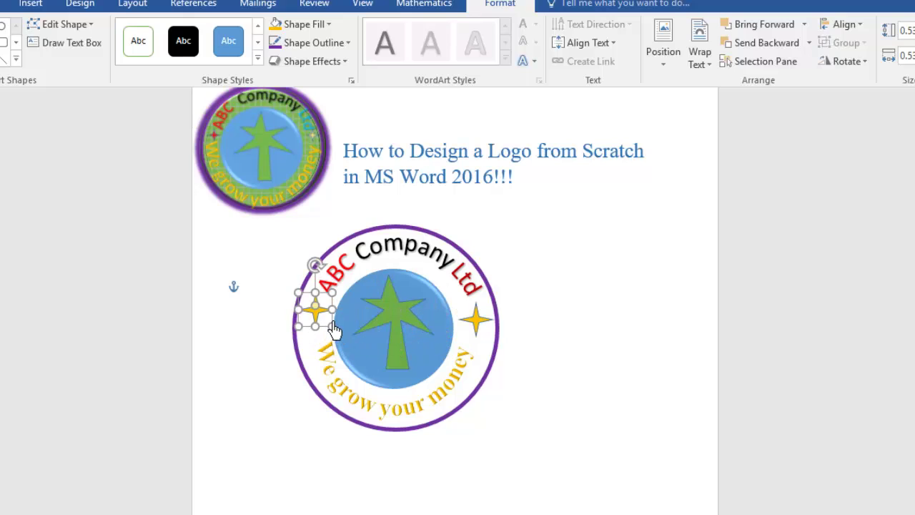
click(329, 24)
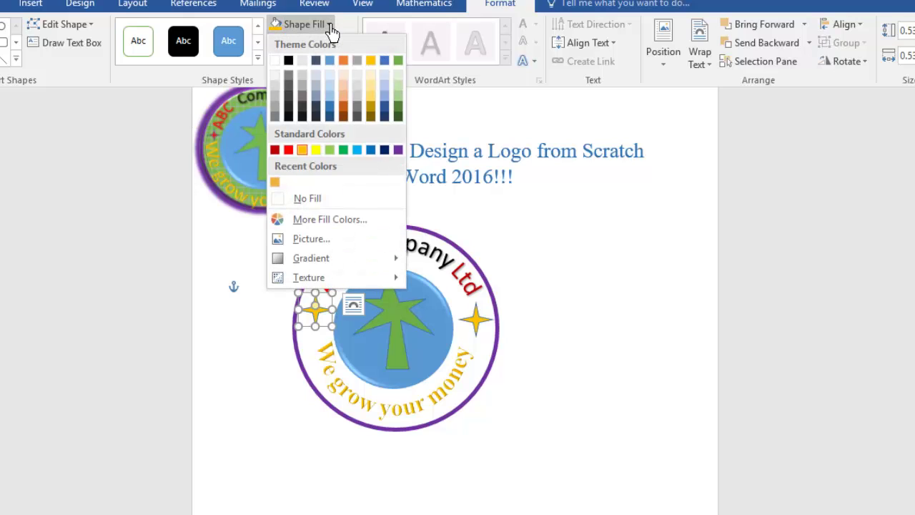
click(288, 151)
click(530, 336)
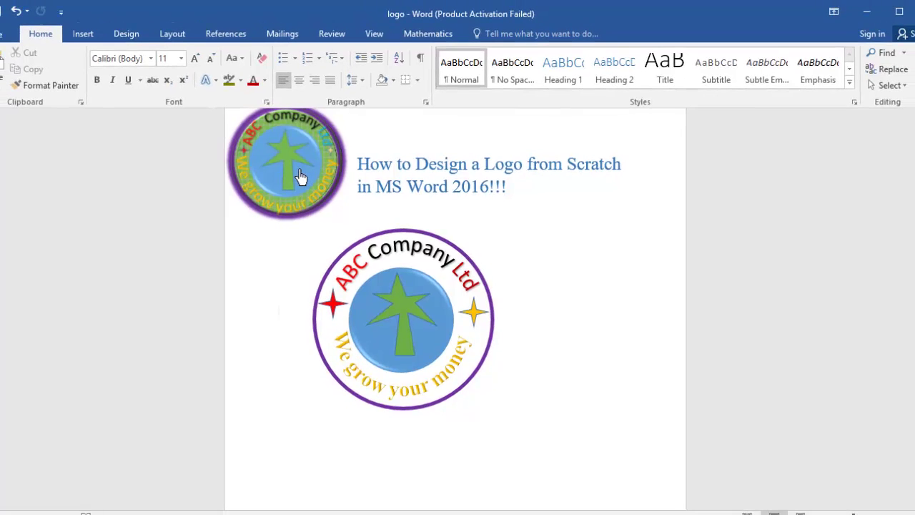
mouse_move(301, 176)
mouse_down()
mouse_move(317, 180)
mouse_move(302, 181)
mouse_up()
click(613, 300)
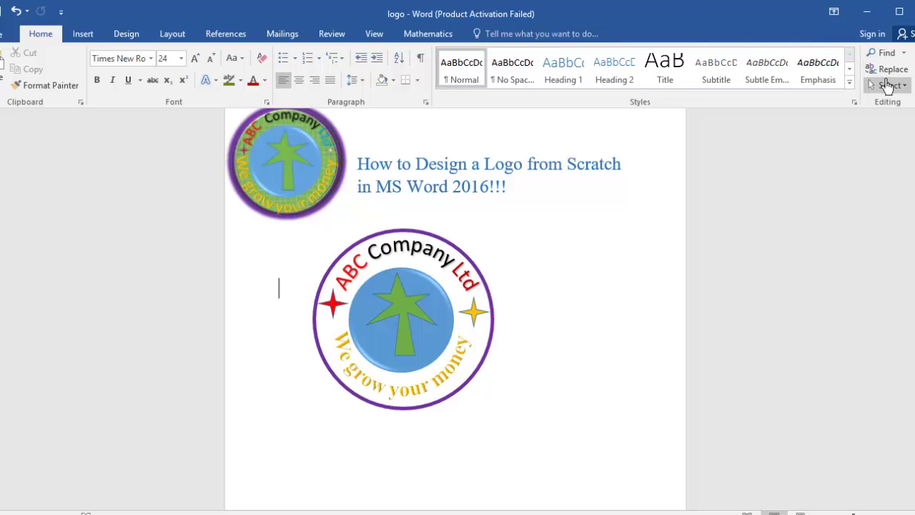
- Group all shapes and WordArt of the new logo into one object and move it horizontally toward the page's right side
click(886, 85)
click(818, 126)
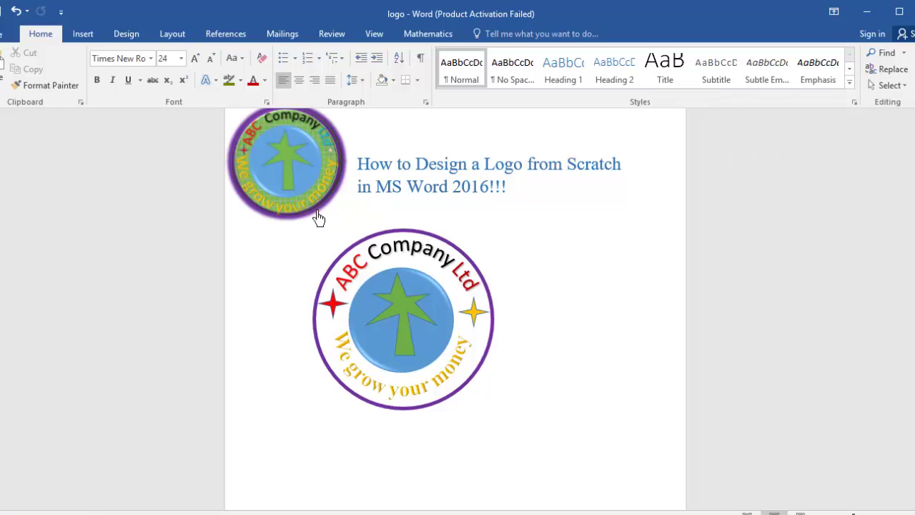
drag(317, 210, 303, 232)
drag(300, 230, 586, 492)
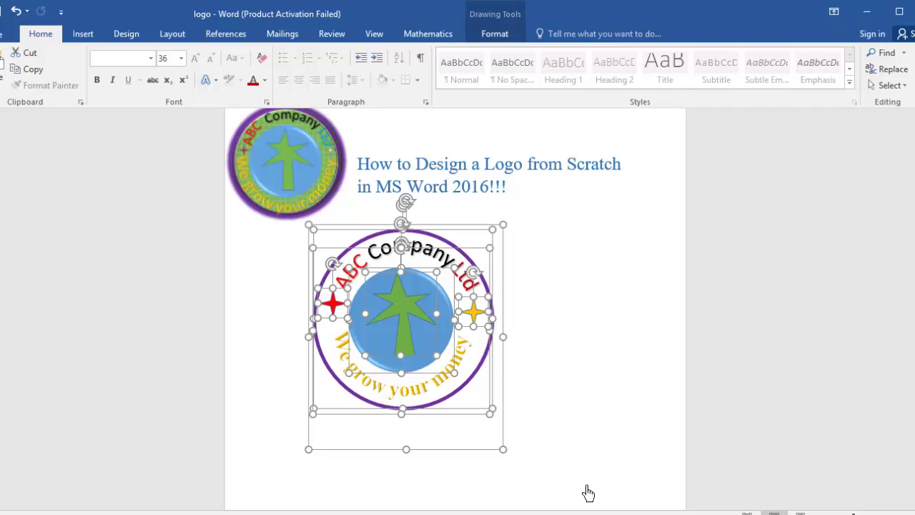
right_click(464, 423)
mouse_move(561, 288)
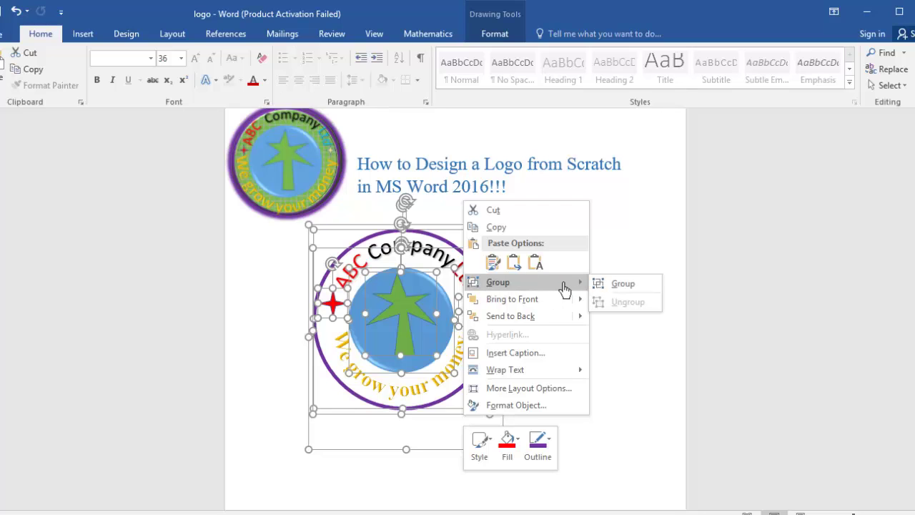
click(605, 284)
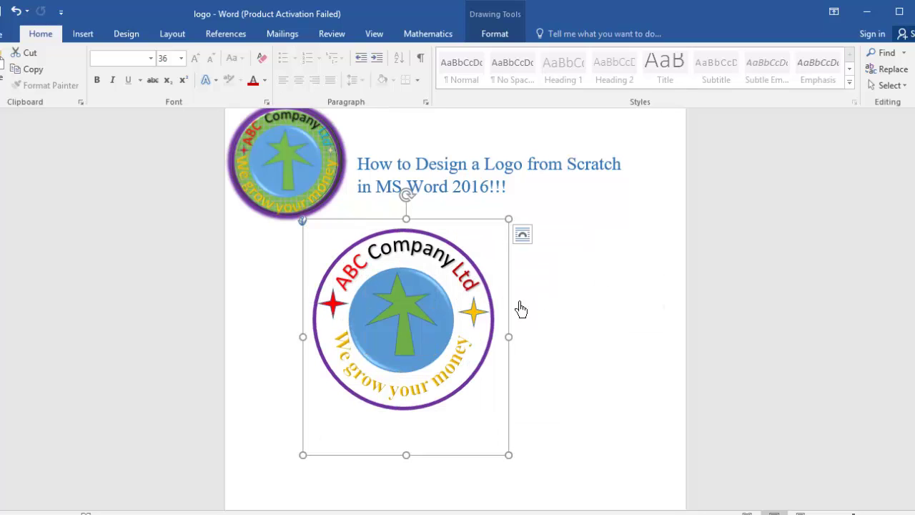
drag(509, 392, 588, 394)
click(618, 398)
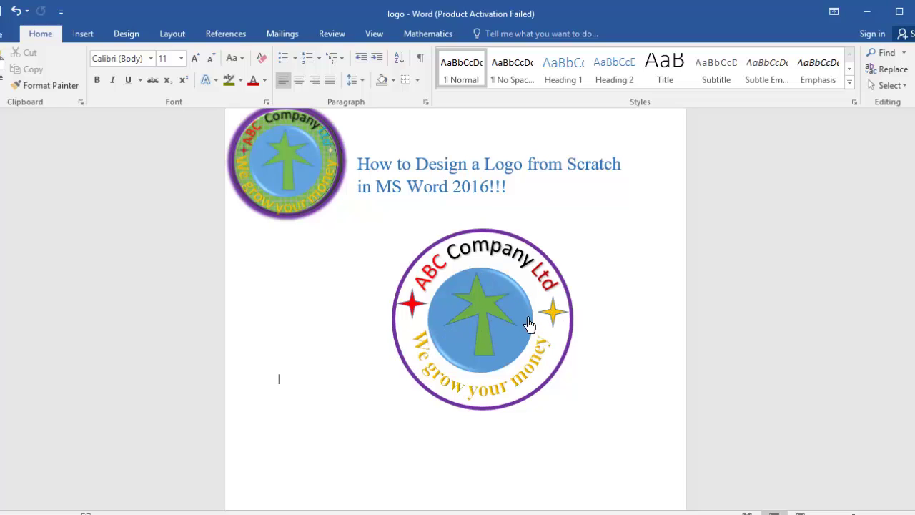
- Set the page color to the theme green and show gridlines on the page behind the logo
click(126, 34)
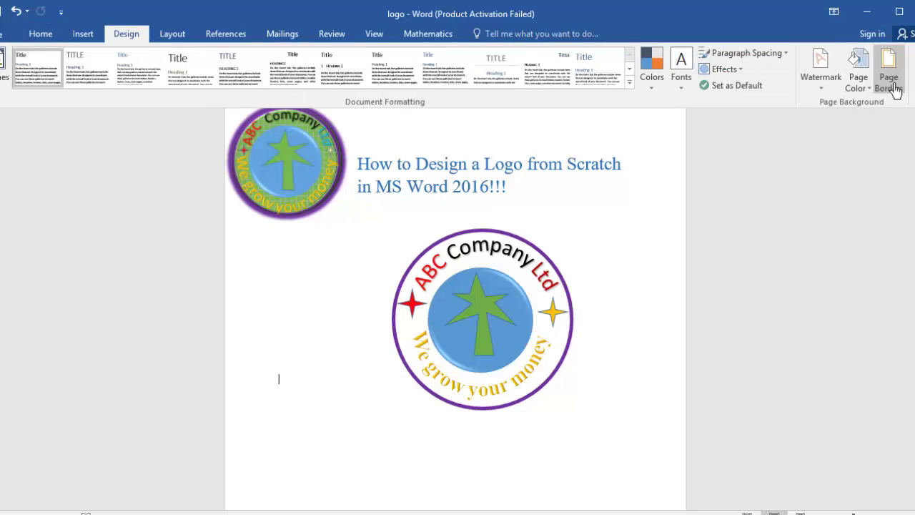
click(869, 87)
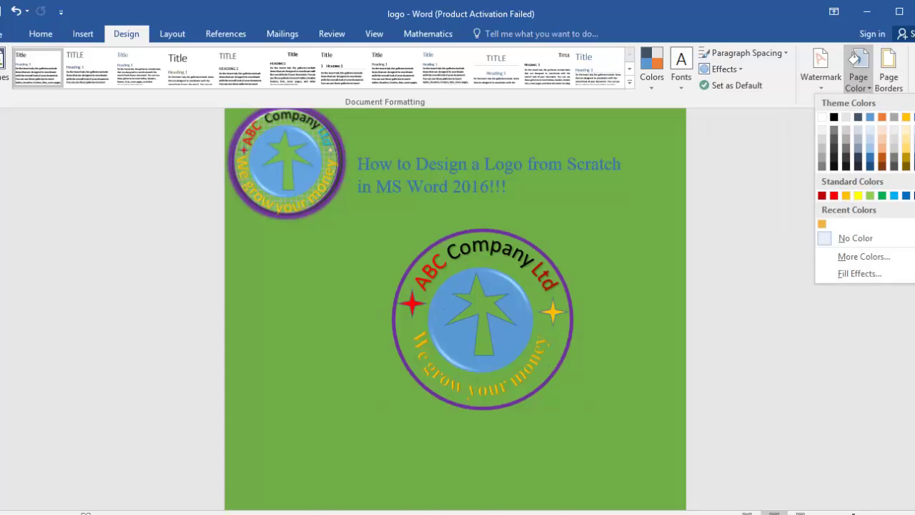
click(913, 117)
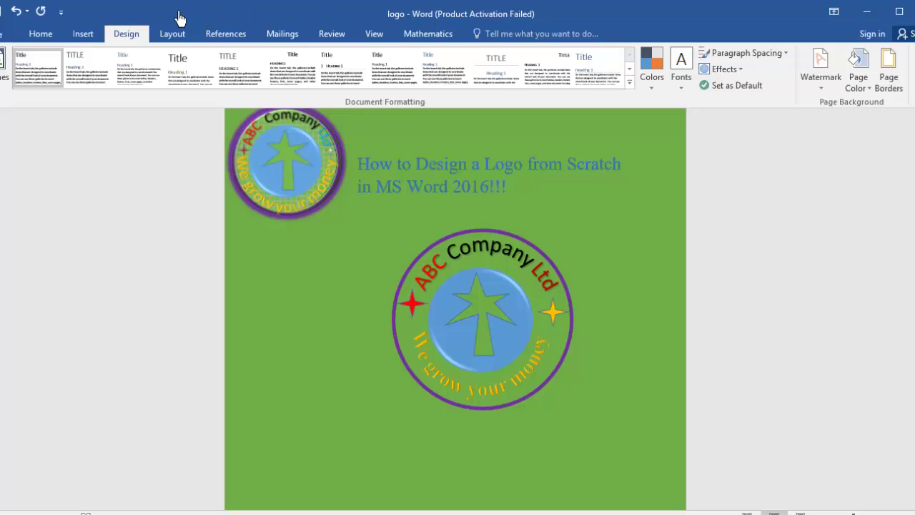
click(359, 39)
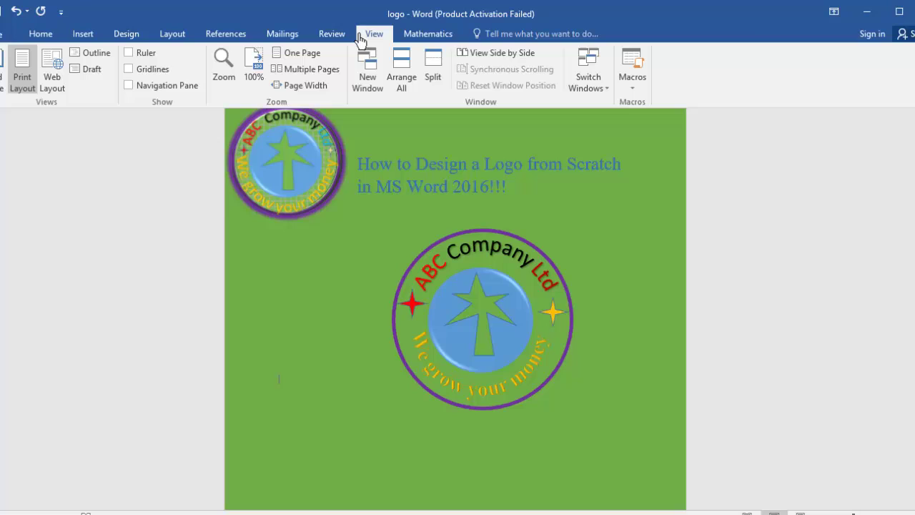
click(129, 70)
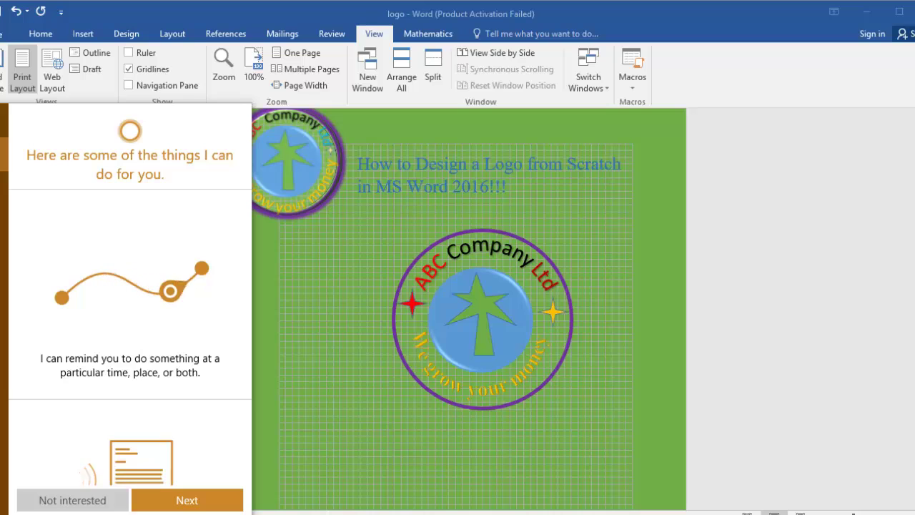
- Switch to Snipping Tool and capture a rectangular snip closely around the new logo, including its green gridded background
text(sni)
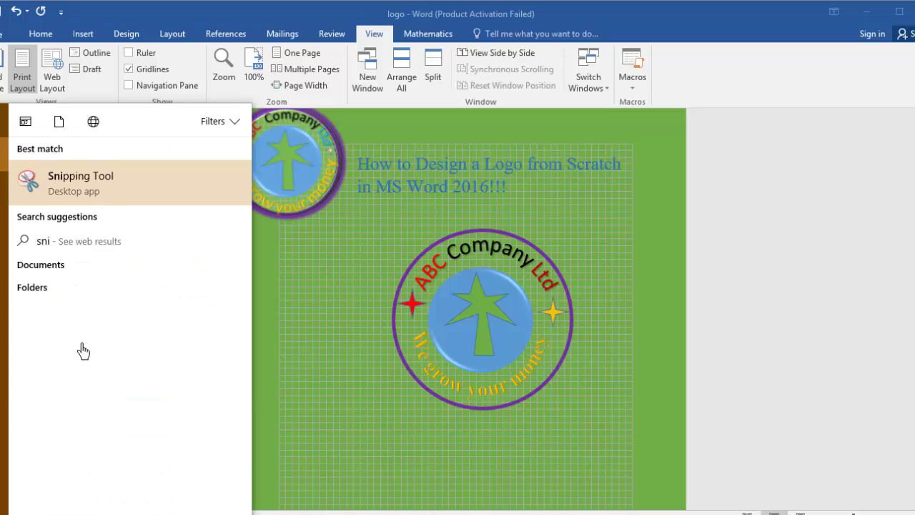
click(99, 186)
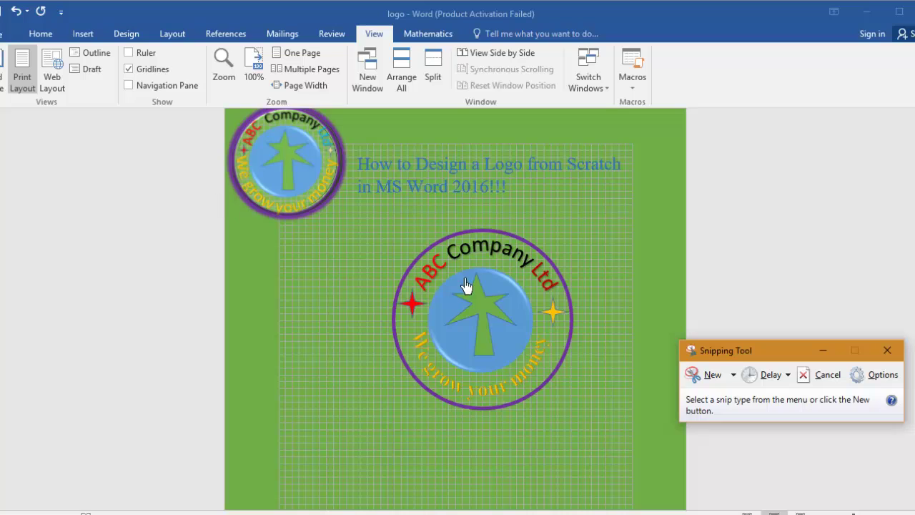
click(700, 375)
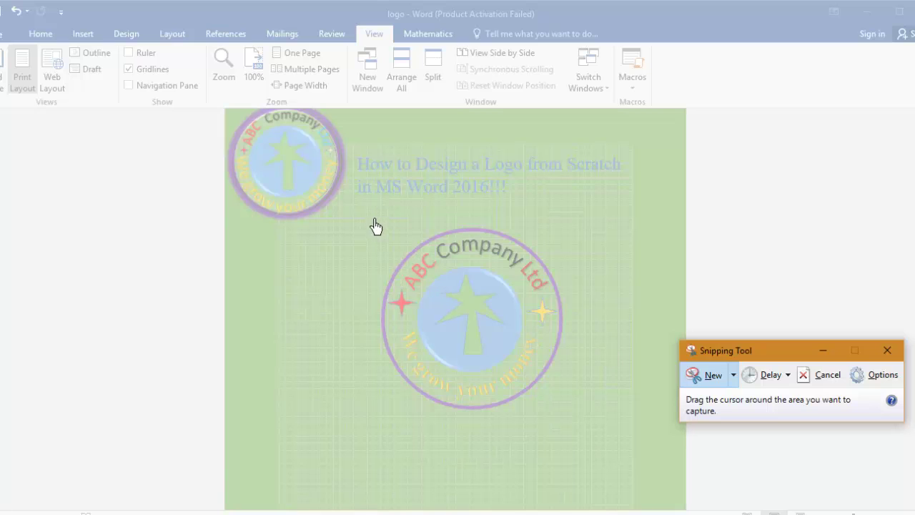
drag(372, 216, 574, 425)
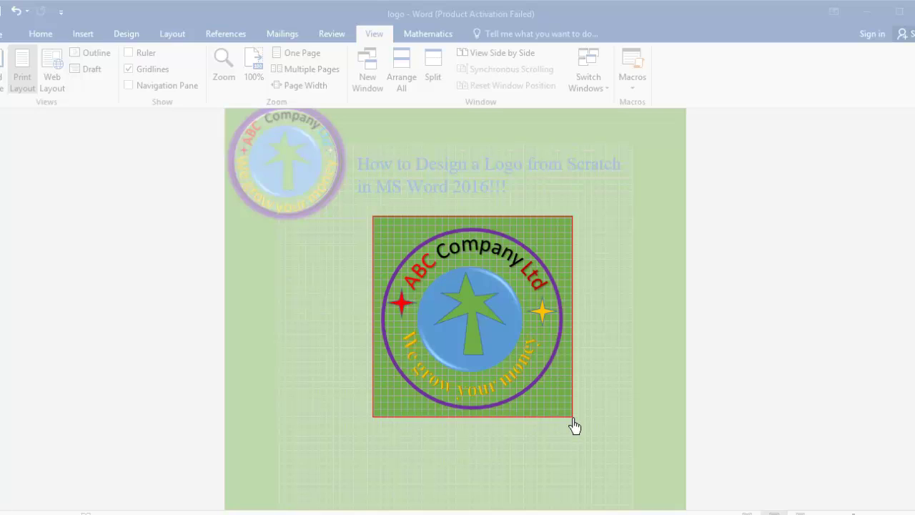
drag(575, 427, 575, 428)
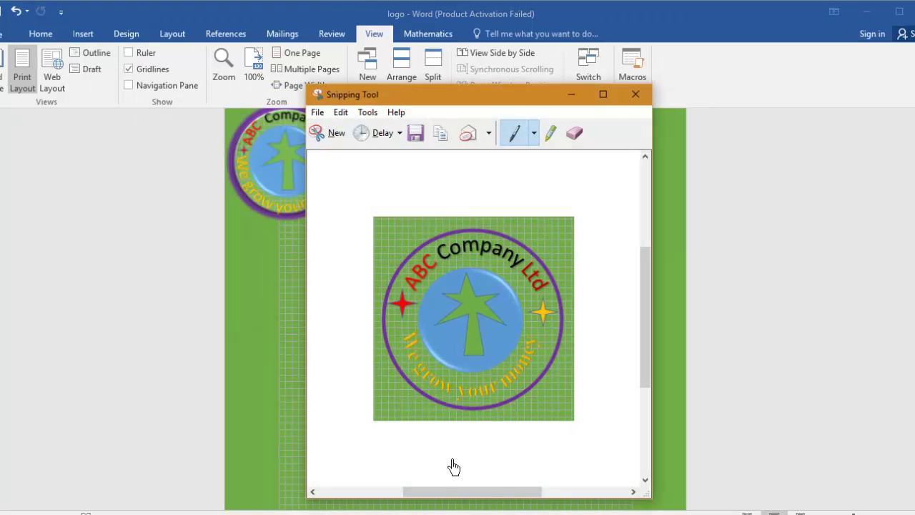
- Paste the captured logo into a new blank Word document with the gridlines turned off
click(539, 511)
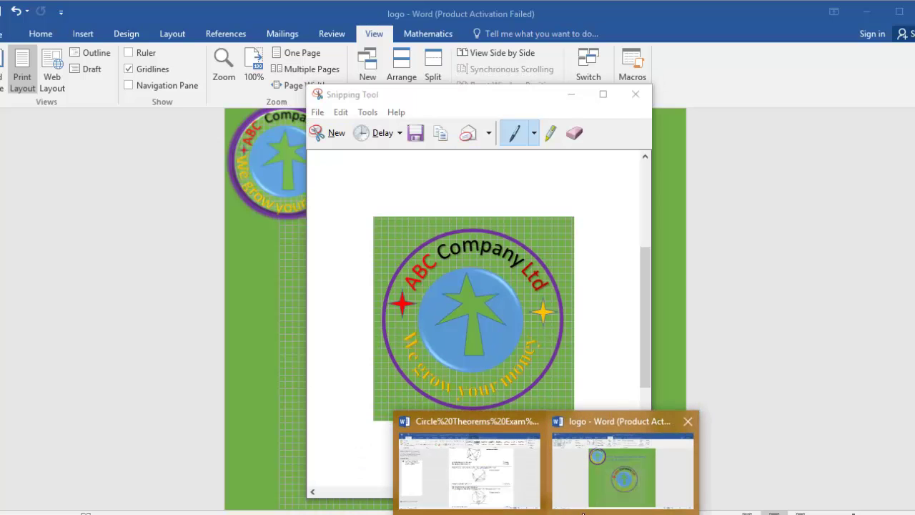
click(677, 324)
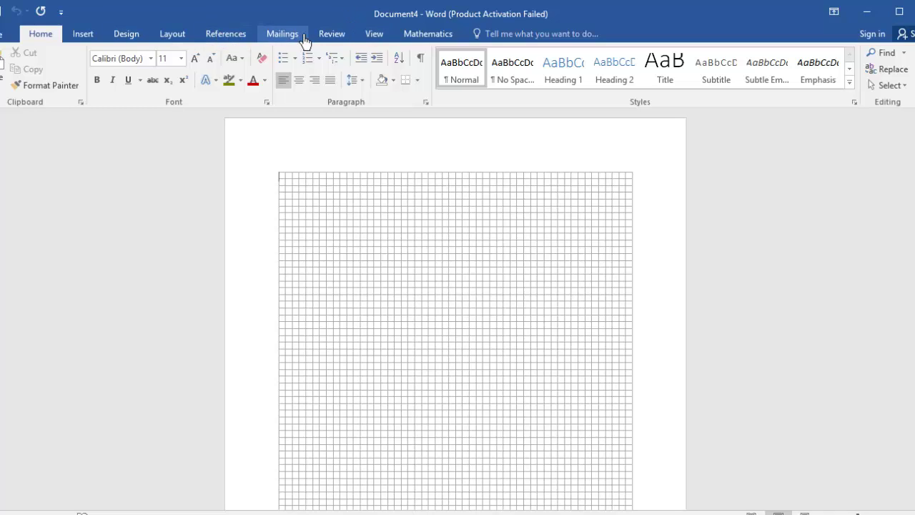
click(369, 37)
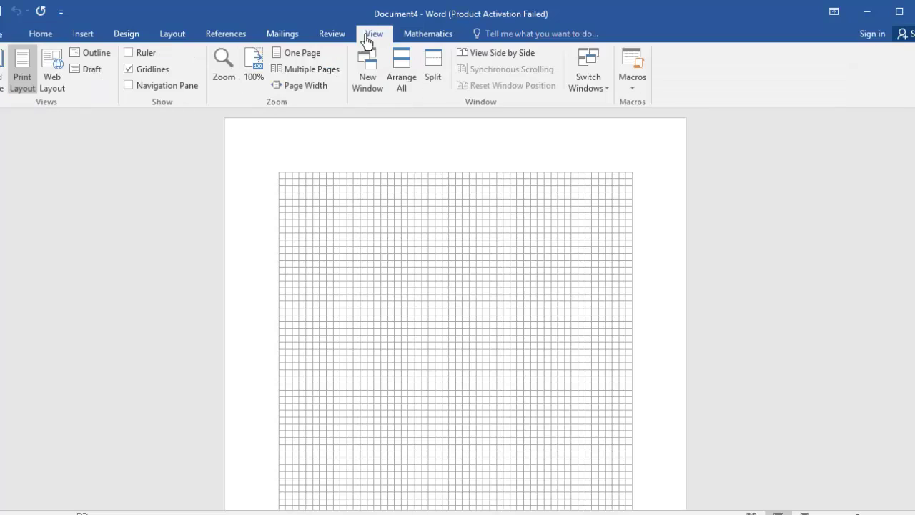
click(129, 70)
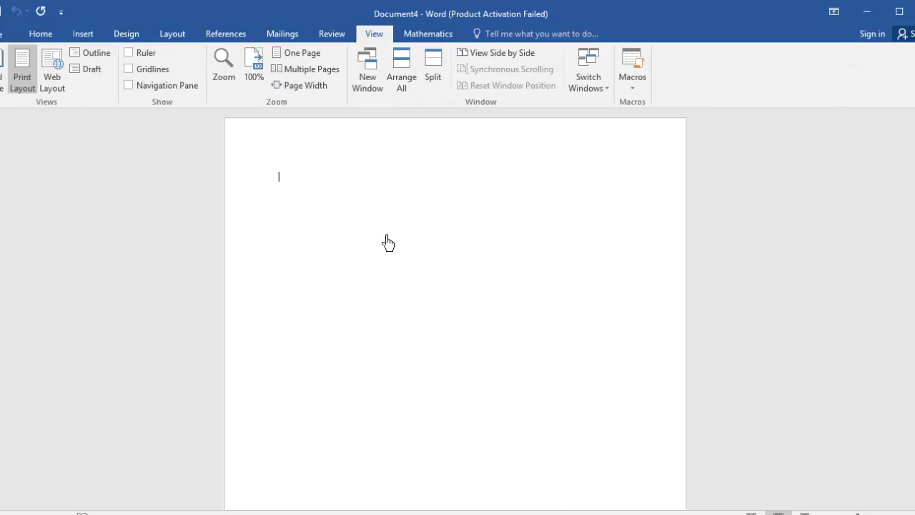
key(ctrl+v)
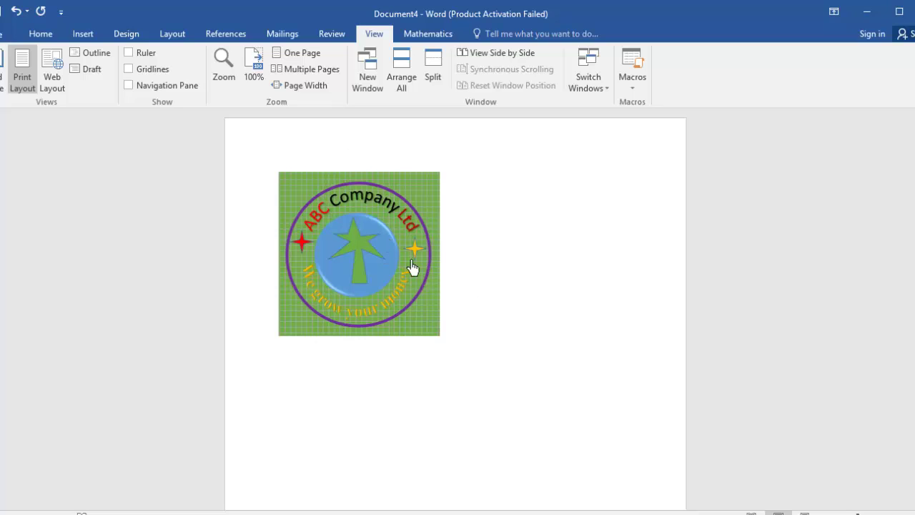
- Crop the pasted logo picture evenly on all sides to 2.73" high by 2.68" wide, close to the purple ring
click(411, 334)
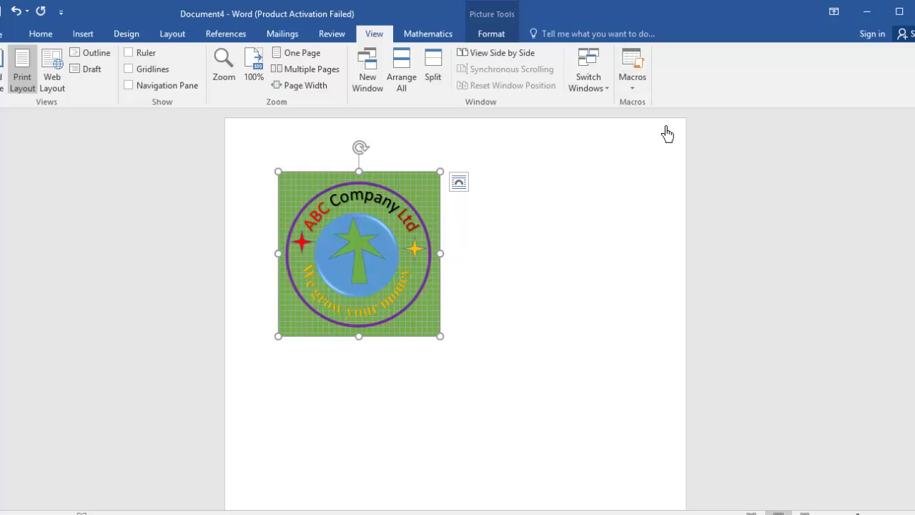
click(489, 37)
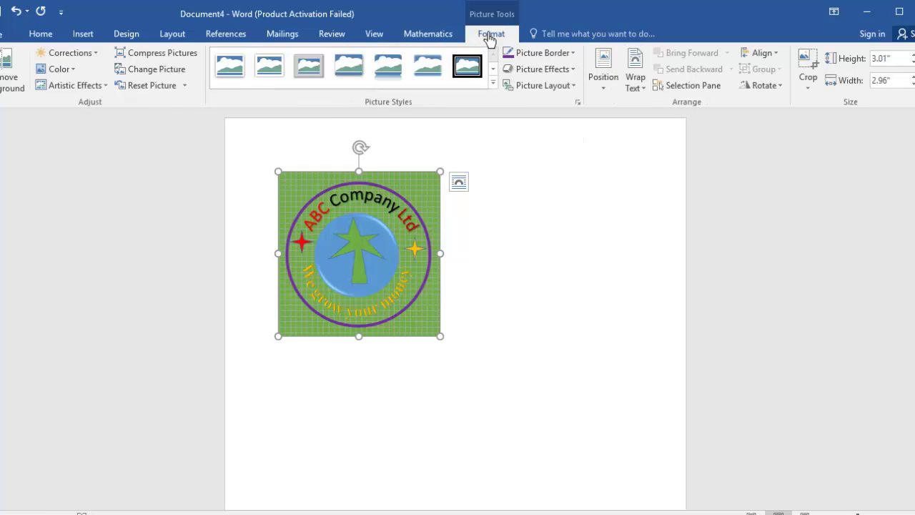
click(812, 66)
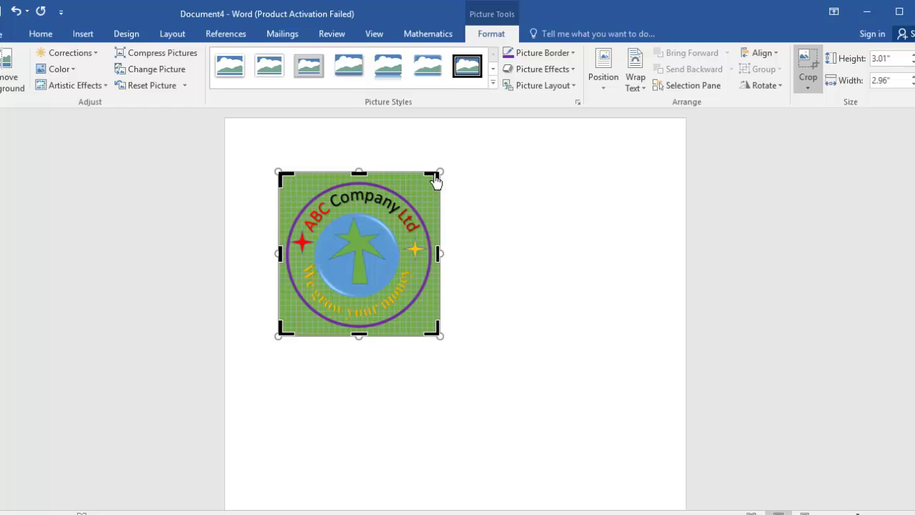
drag(436, 182, 436, 187)
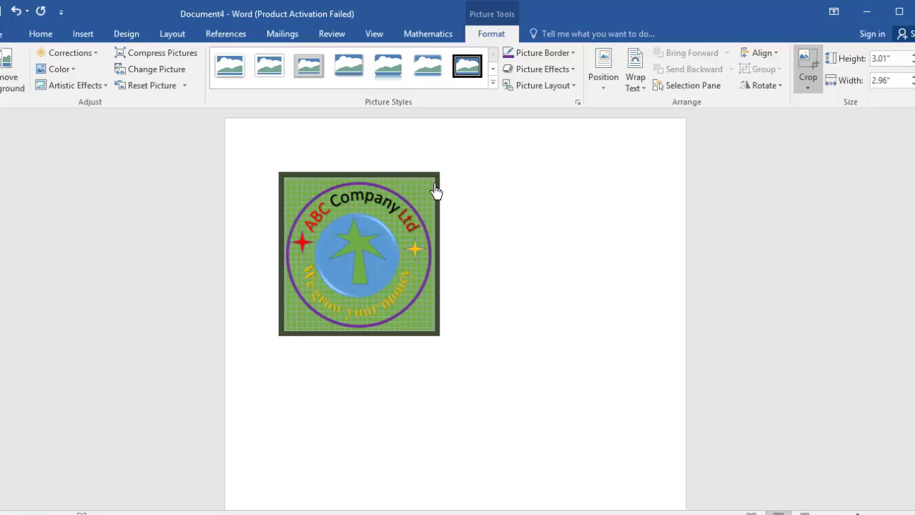
drag(435, 193, 434, 192)
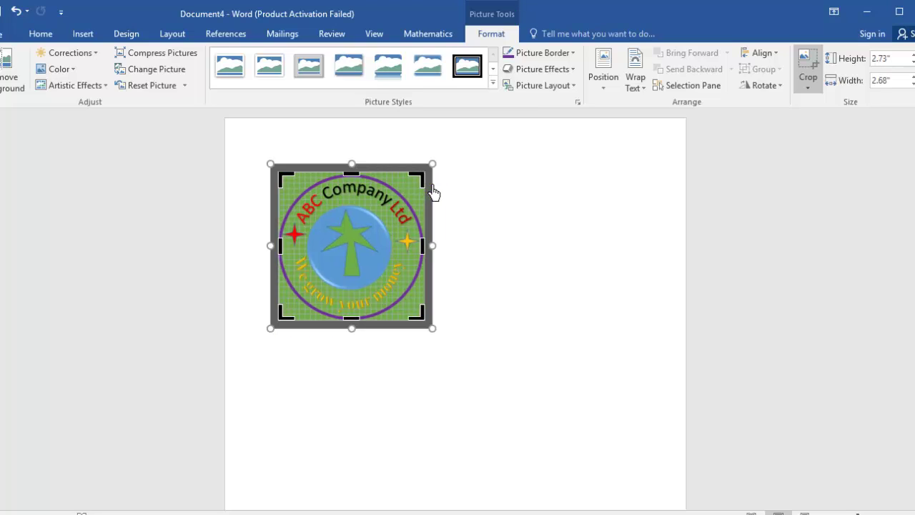
click(353, 324)
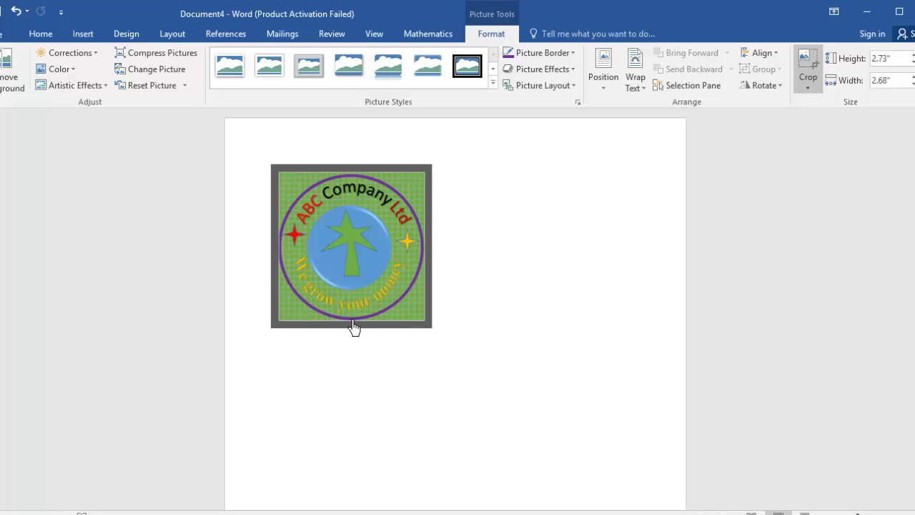
click(353, 326)
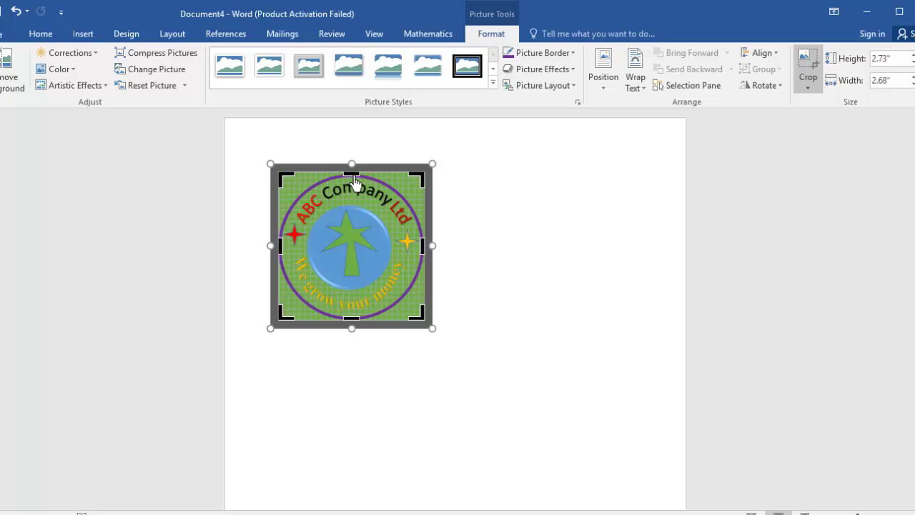
key(Escape)
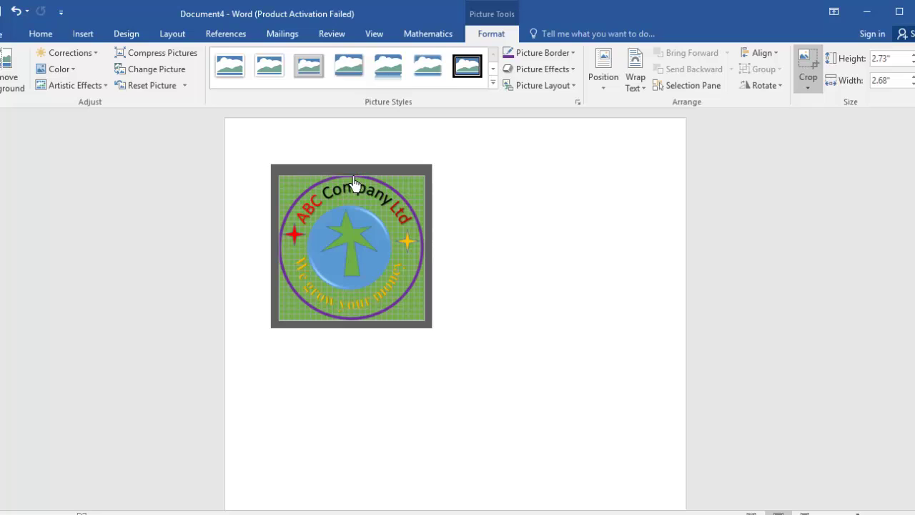
key(ctrl+z)
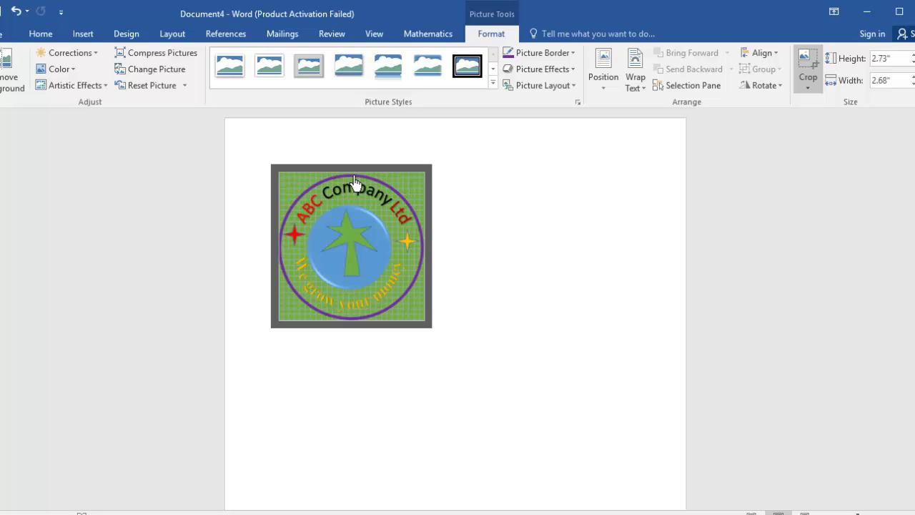
key(ctrl+y)
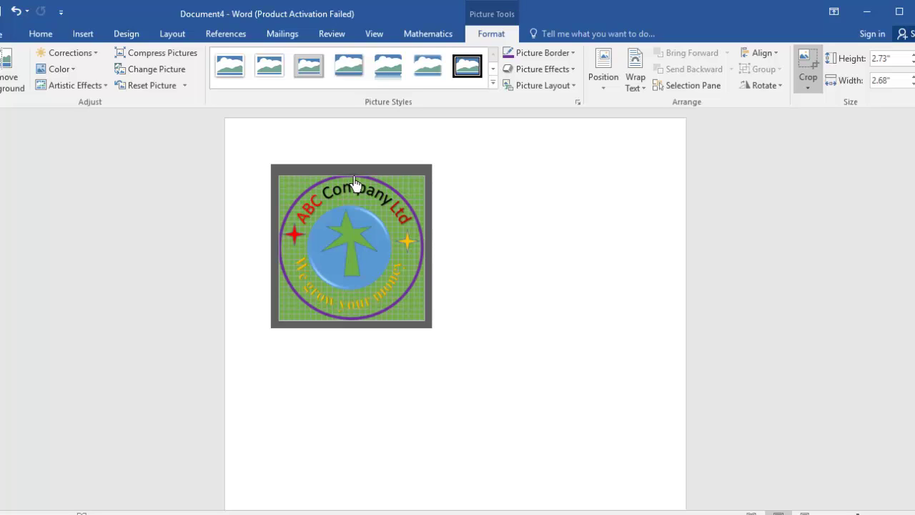
key(ctrl+z)
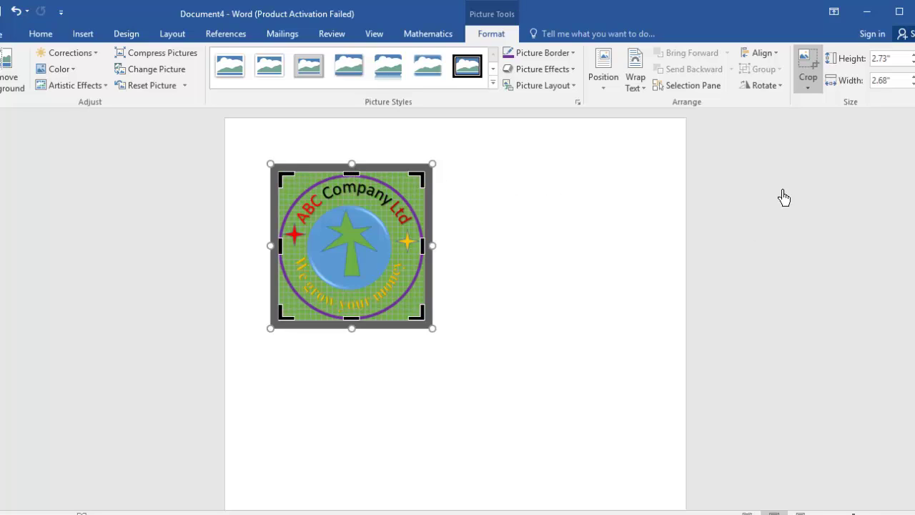
- Crop the logo picture to the Flowchart: Connector shape so that it is round
click(808, 90)
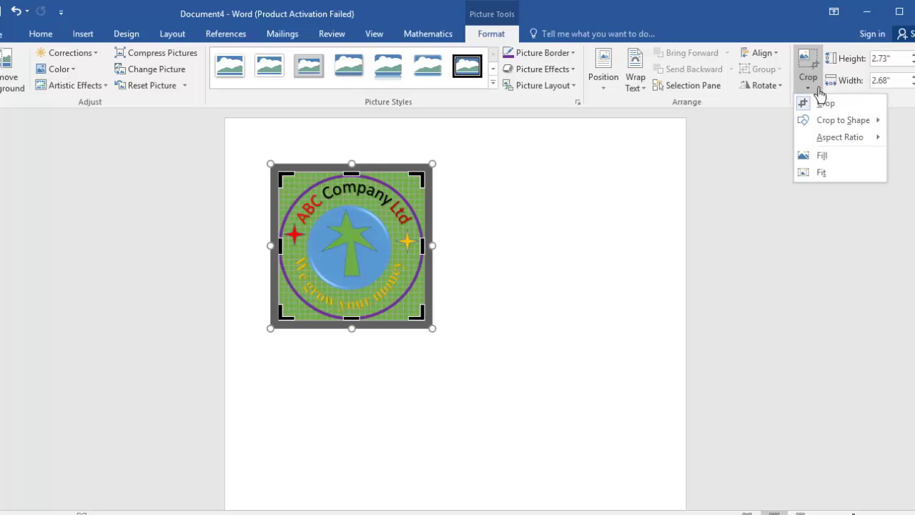
mouse_move(851, 121)
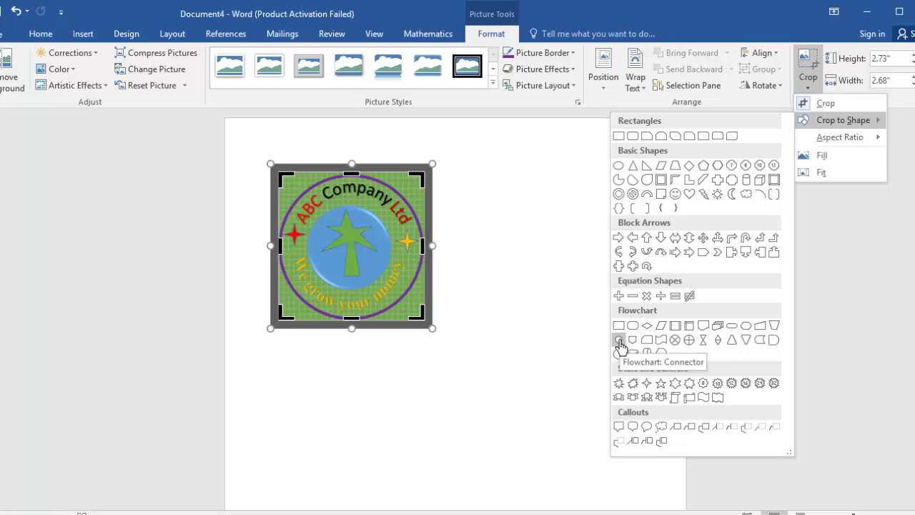
click(619, 340)
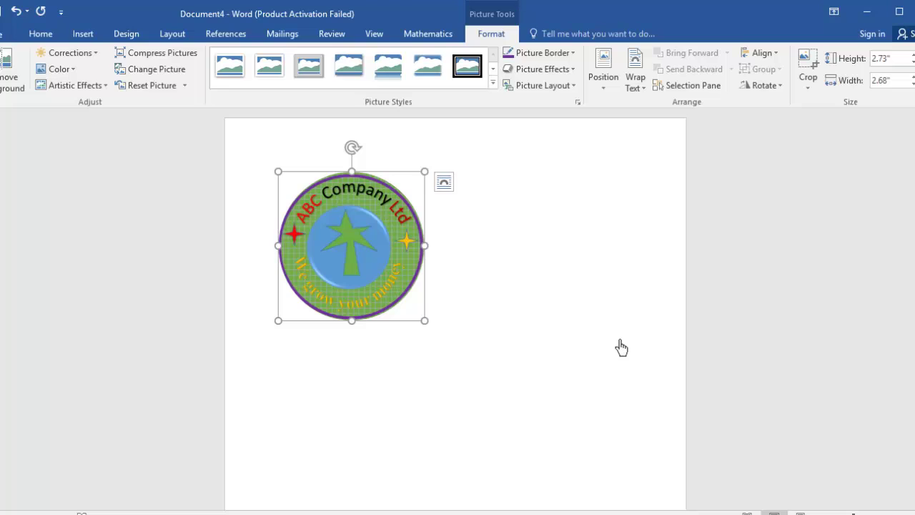
click(580, 386)
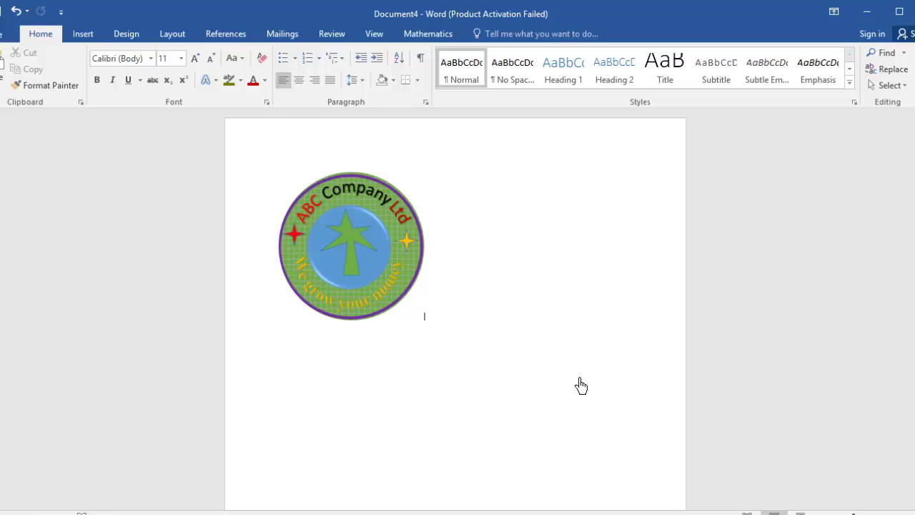
- Apply a 10 pt glow in the standard purple colour to the round logo picture
click(397, 289)
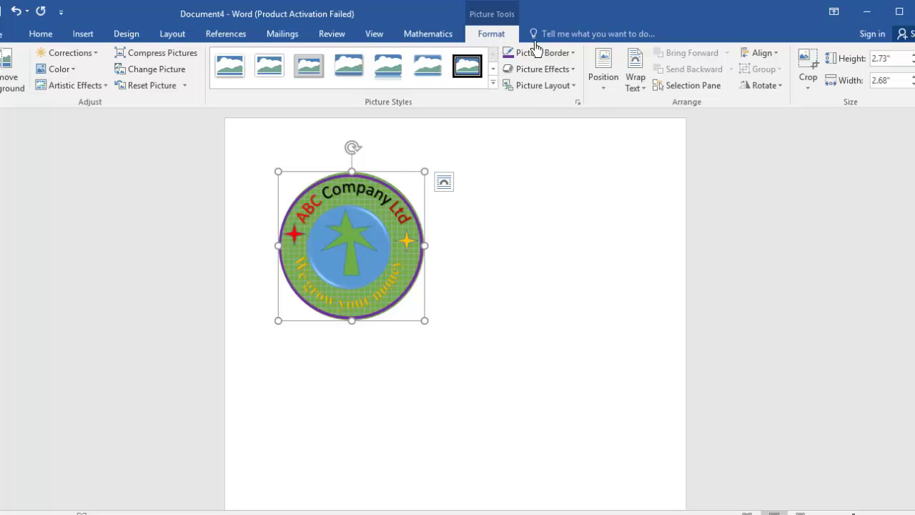
right_click(373, 264)
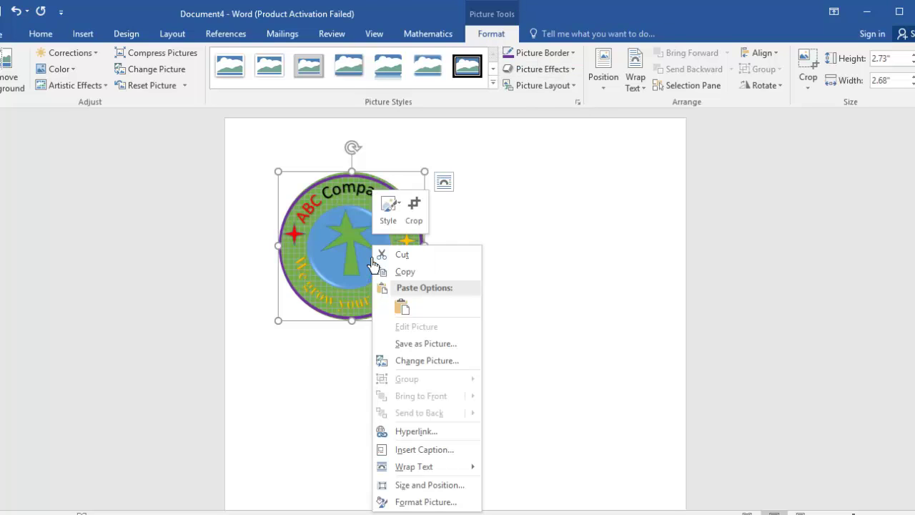
click(425, 502)
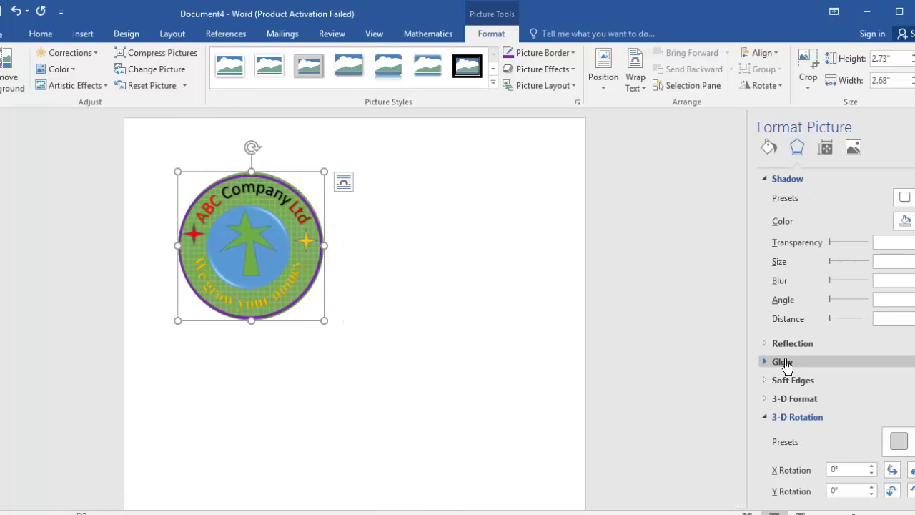
click(784, 362)
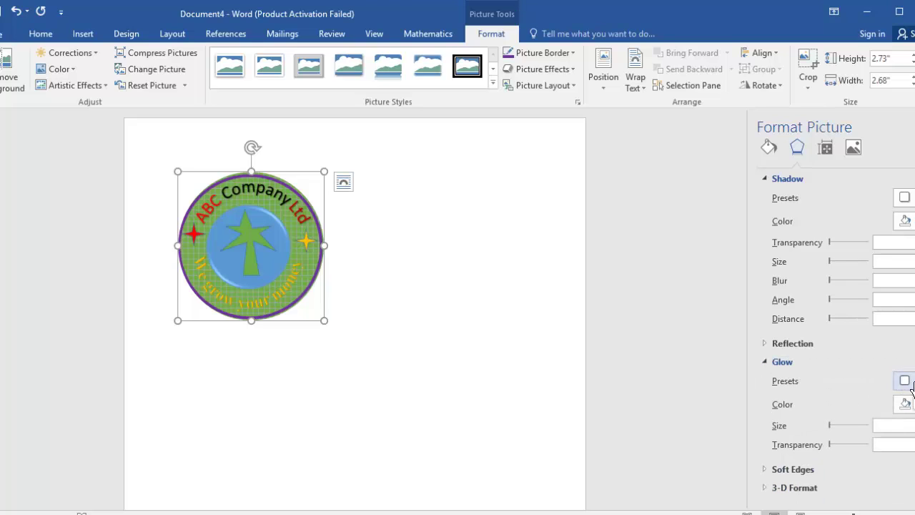
click(905, 381)
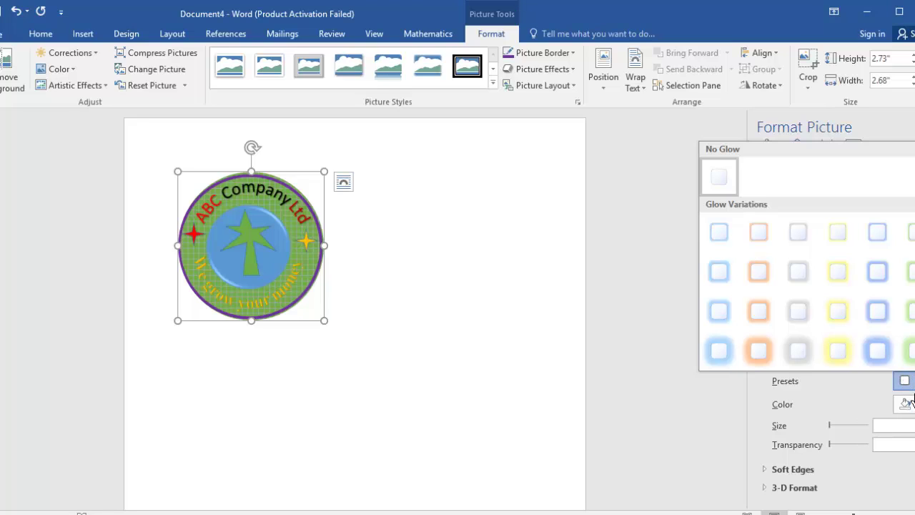
click(906, 404)
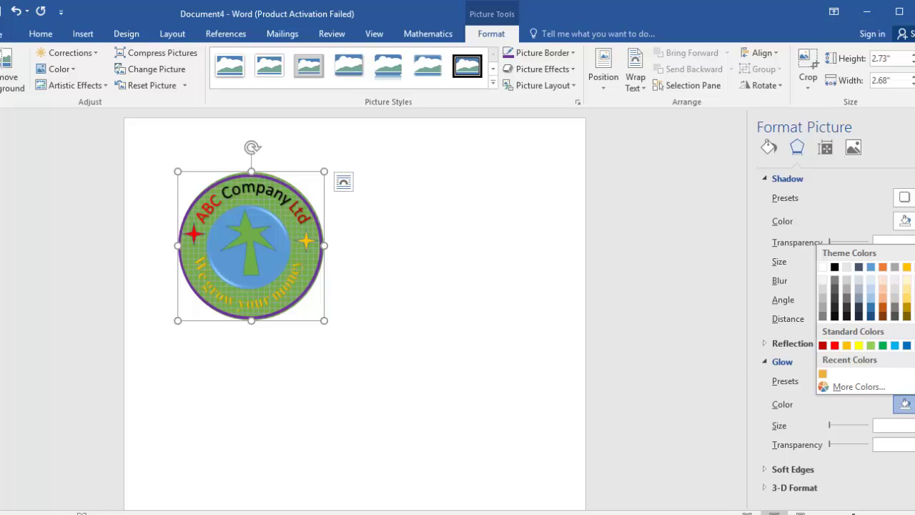
click(913, 345)
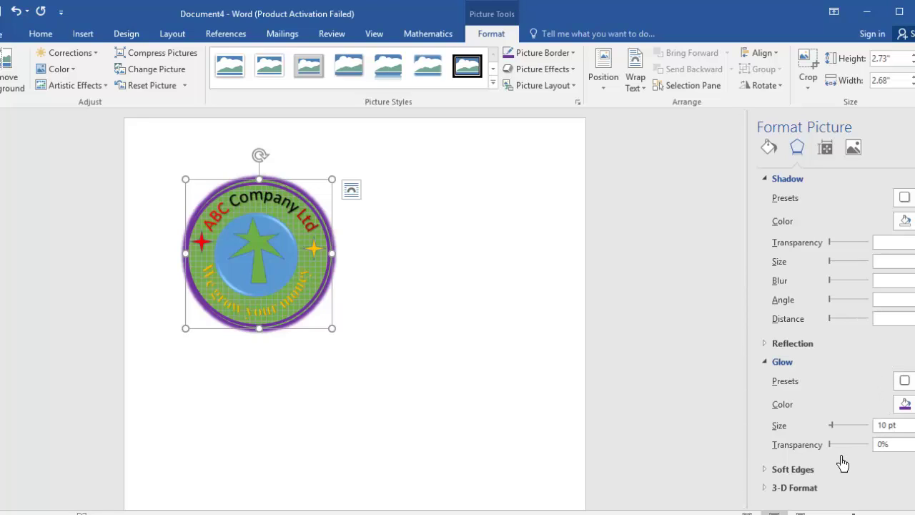
- Apply the 5 Point soft edges preset to the logo picture
click(816, 472)
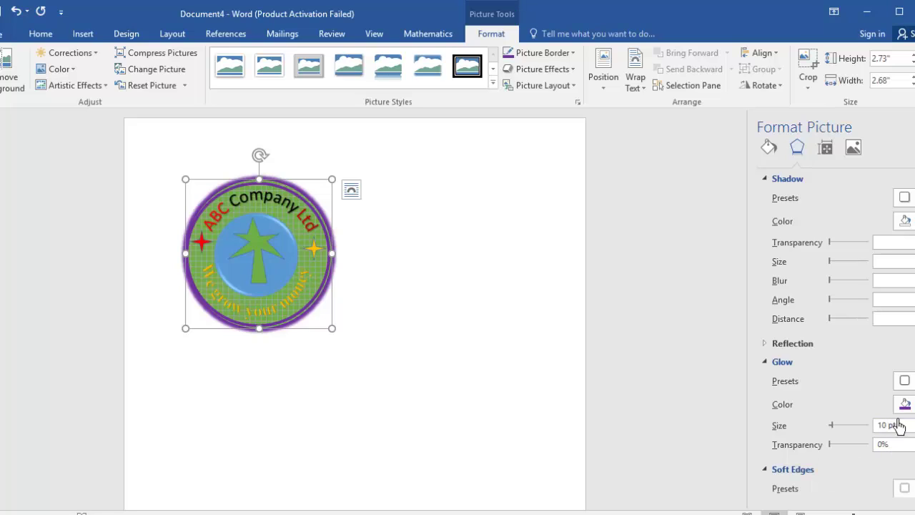
click(904, 487)
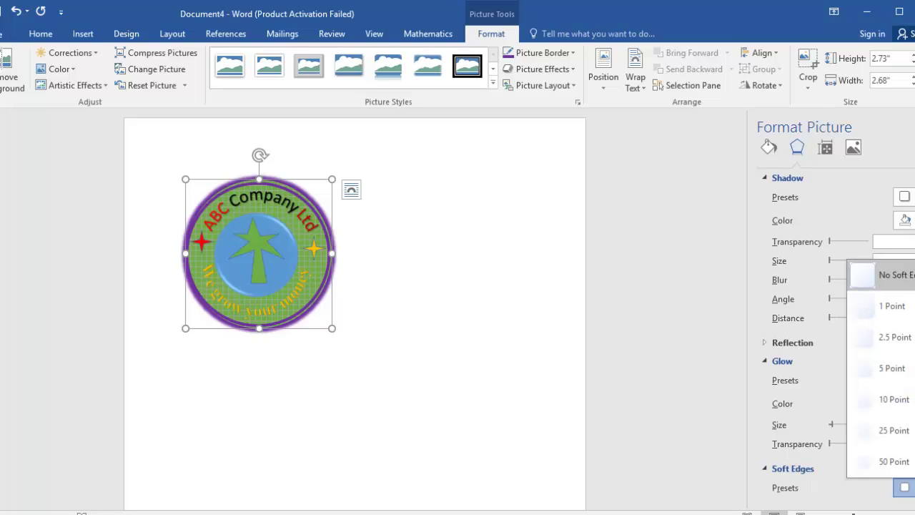
click(891, 349)
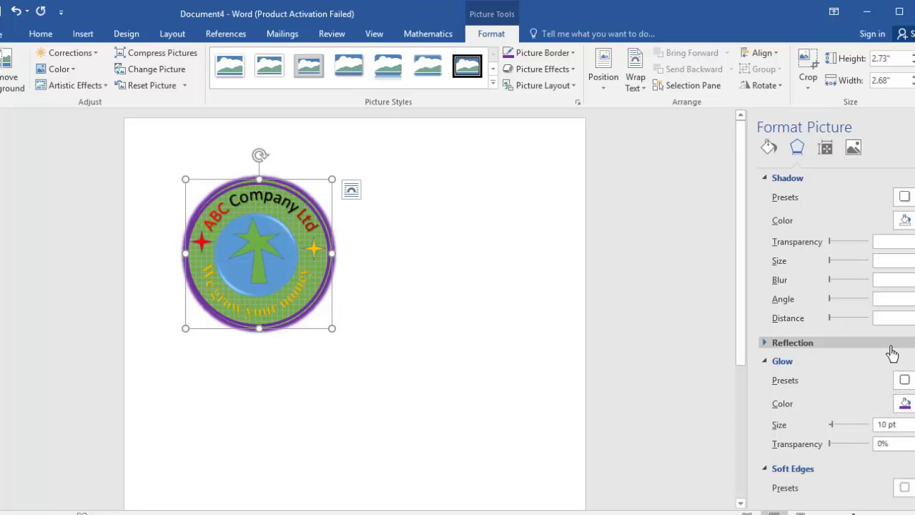
click(543, 339)
click(258, 254)
click(904, 465)
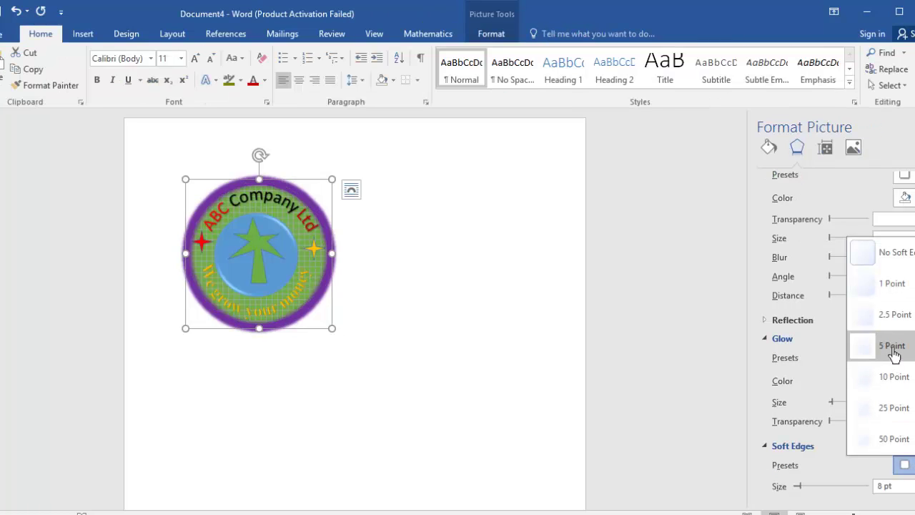
click(891, 347)
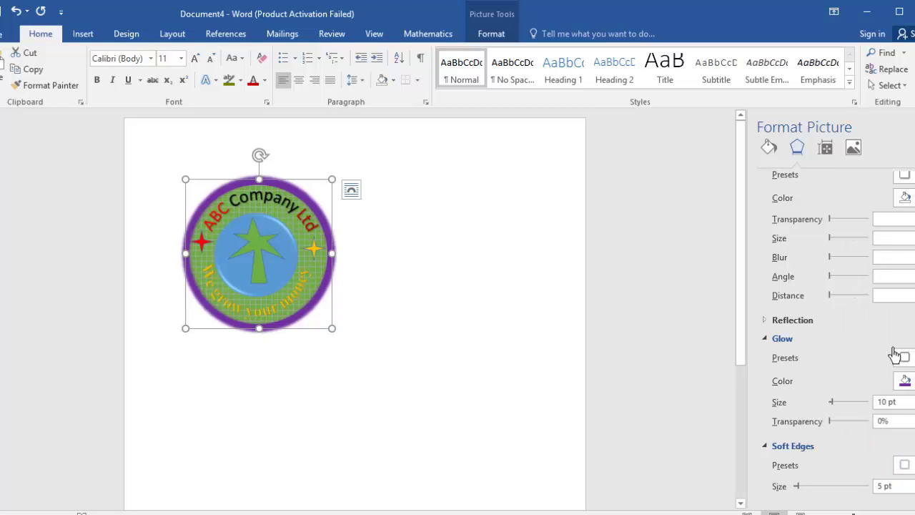
click(547, 356)
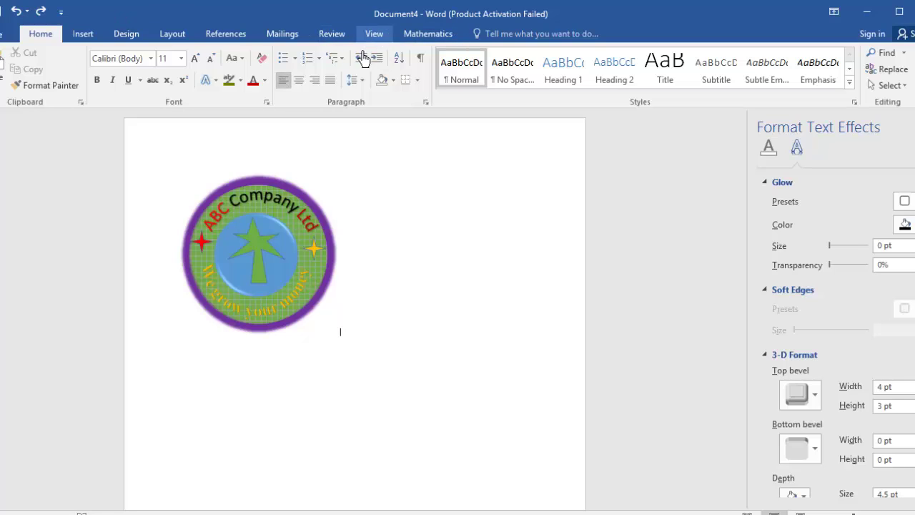
- Set the logo picture's text wrapping style to Square in its layout options
click(290, 217)
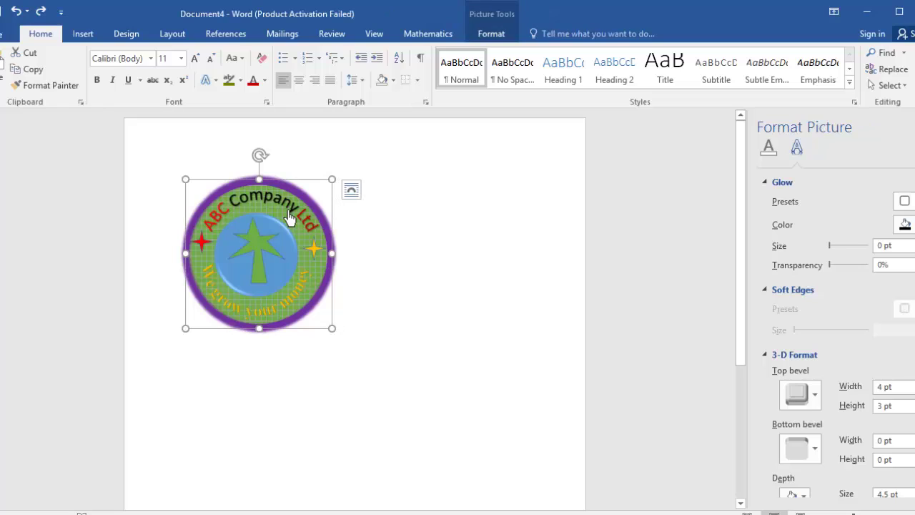
click(390, 255)
click(302, 293)
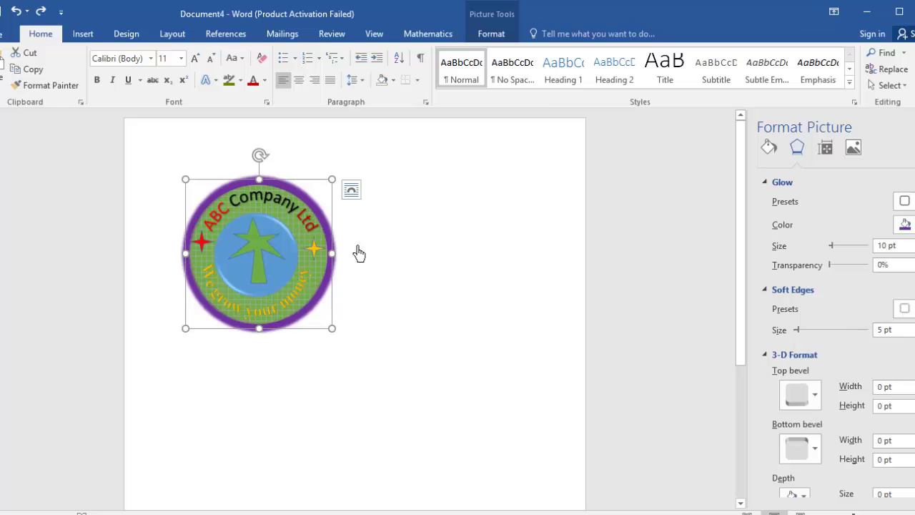
click(503, 38)
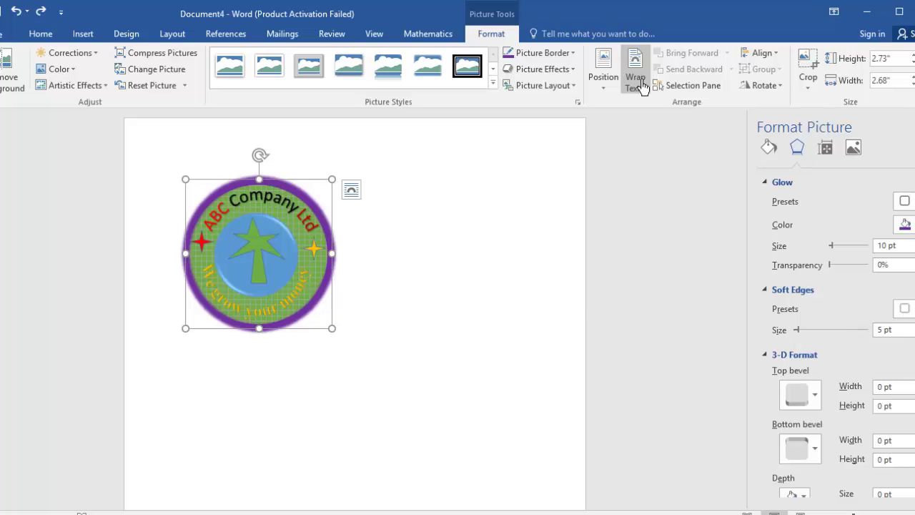
click(603, 71)
click(657, 302)
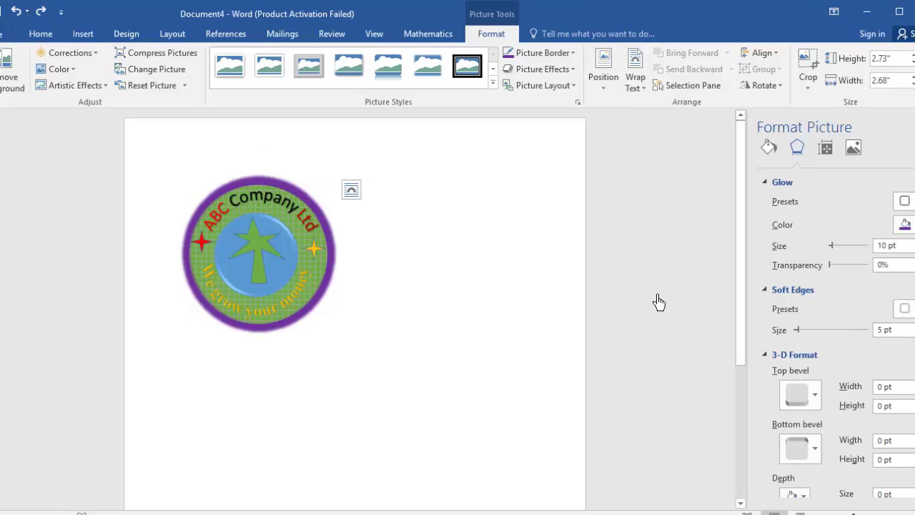
click(360, 127)
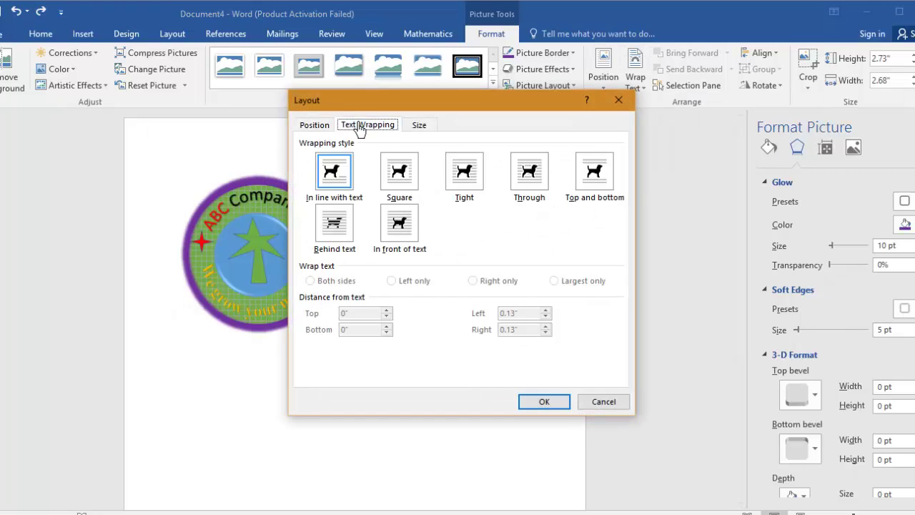
click(397, 187)
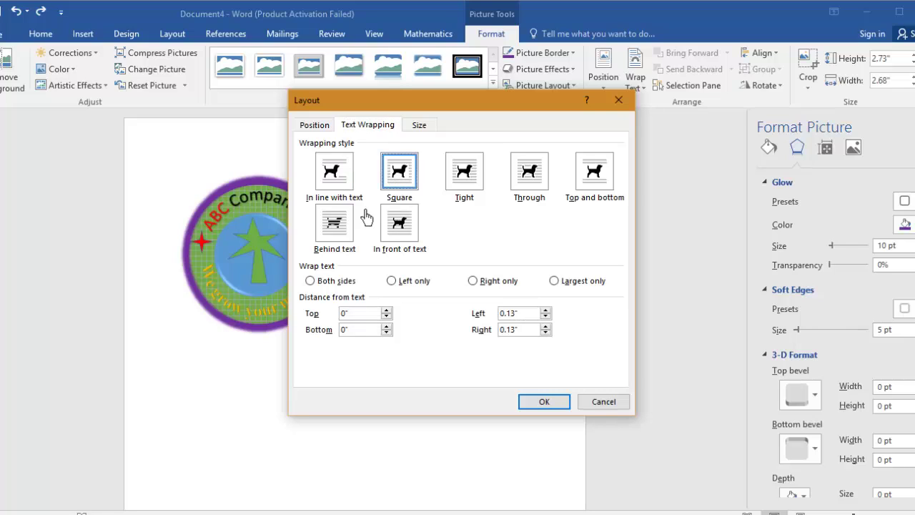
- Set the logo's horizontal and vertical positions to relative to the page, and move it to the page's upper-right corner
click(320, 128)
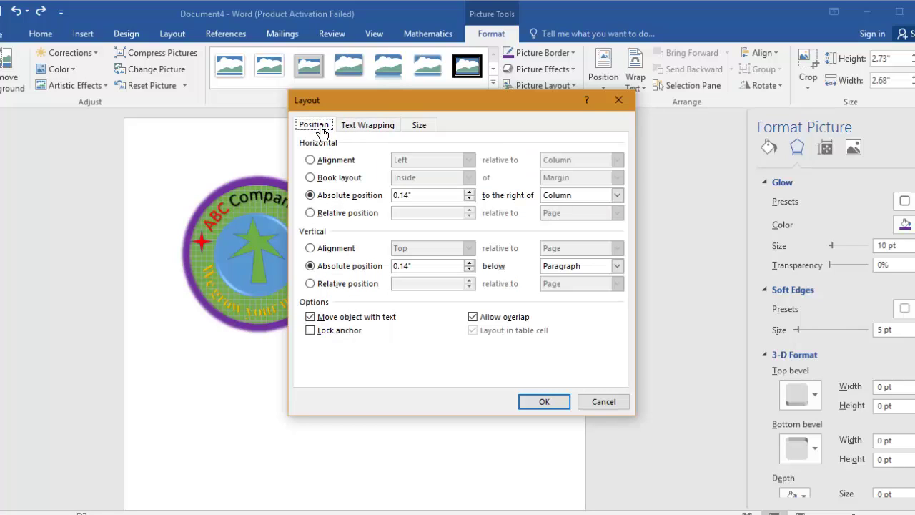
click(309, 212)
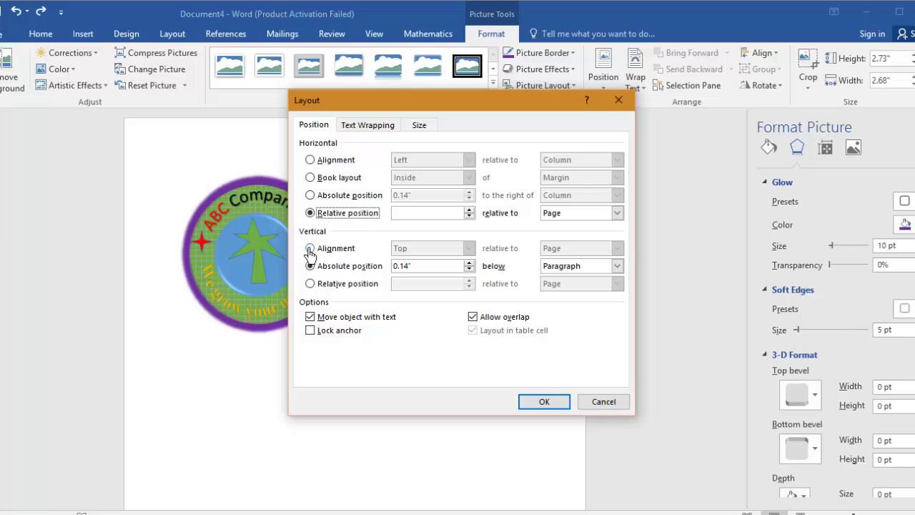
click(310, 284)
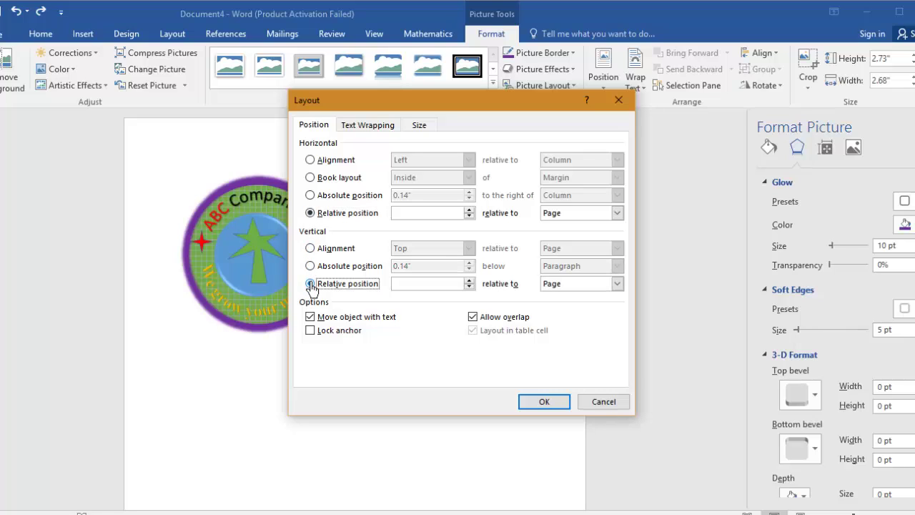
click(541, 402)
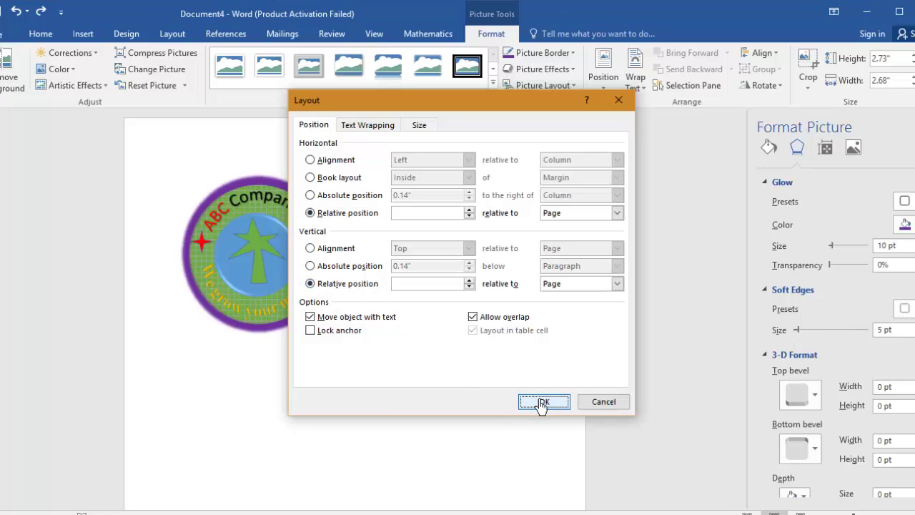
drag(303, 308, 510, 257)
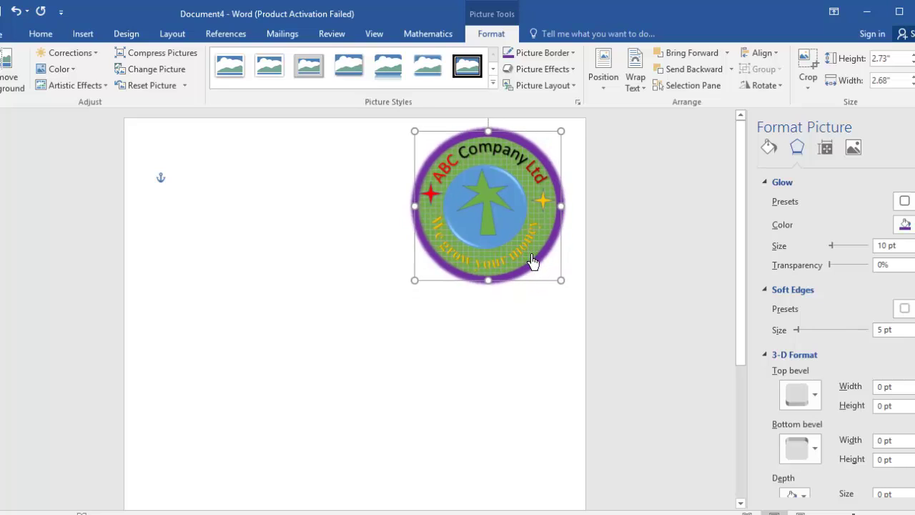
click(531, 340)
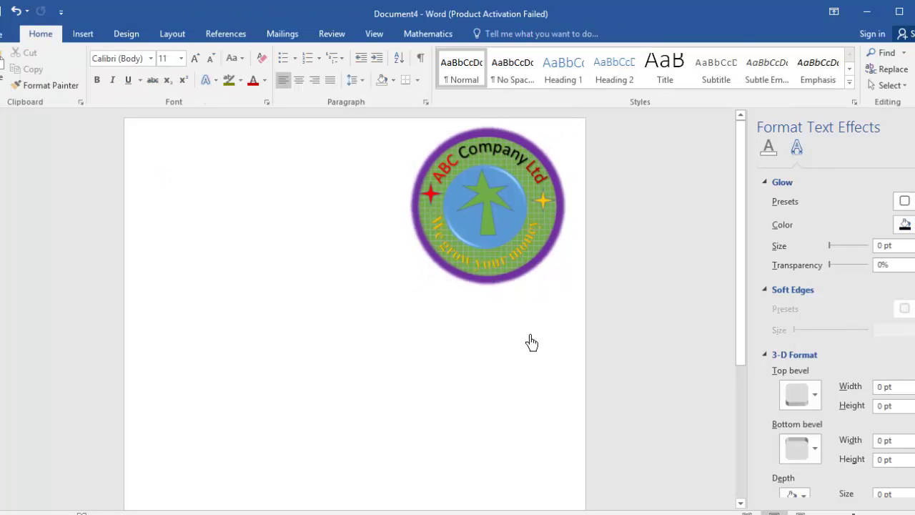